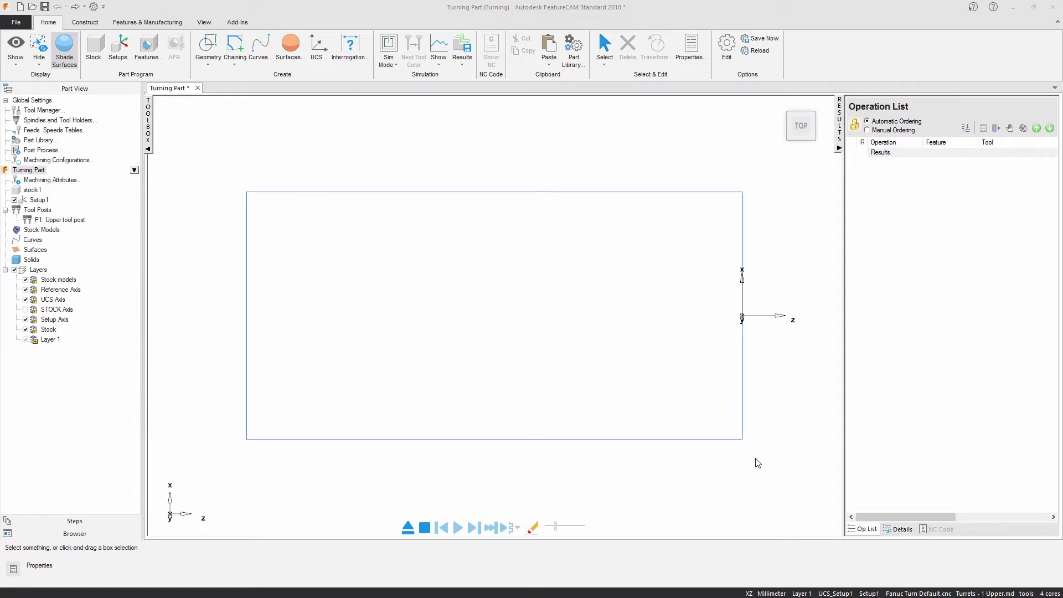
# Step: Import the Turning Part.x_t solid model from the Turning folder
pyautogui.click(26, 24)
pyautogui.click(34, 214)
pyautogui.click(321, 215)
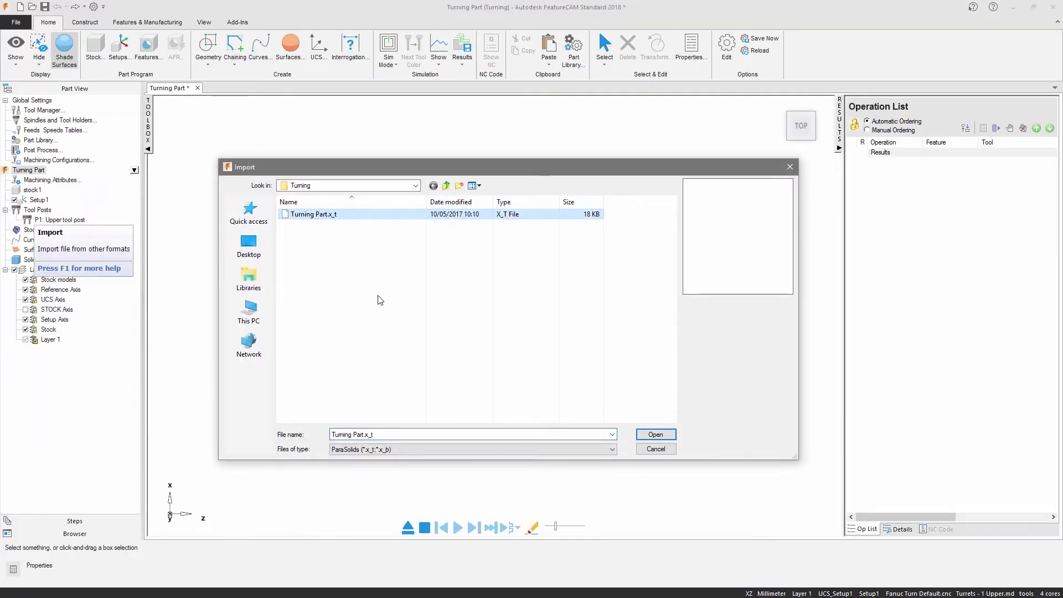
pyautogui.click(647, 435)
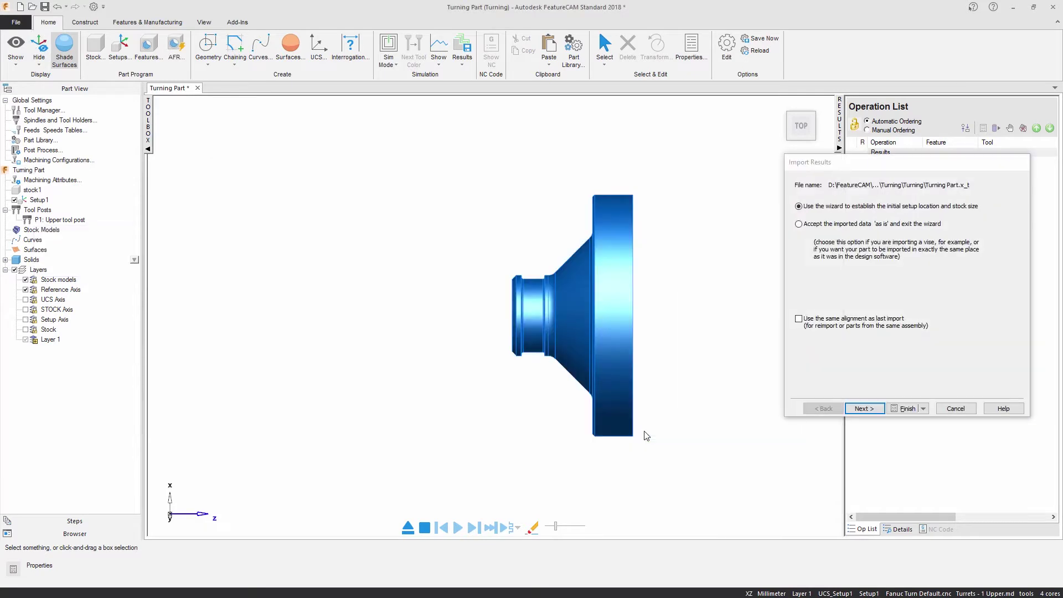
# Step: Align the setup Z axis with the centre of the bore's revolved surface
pyautogui.click(864, 409)
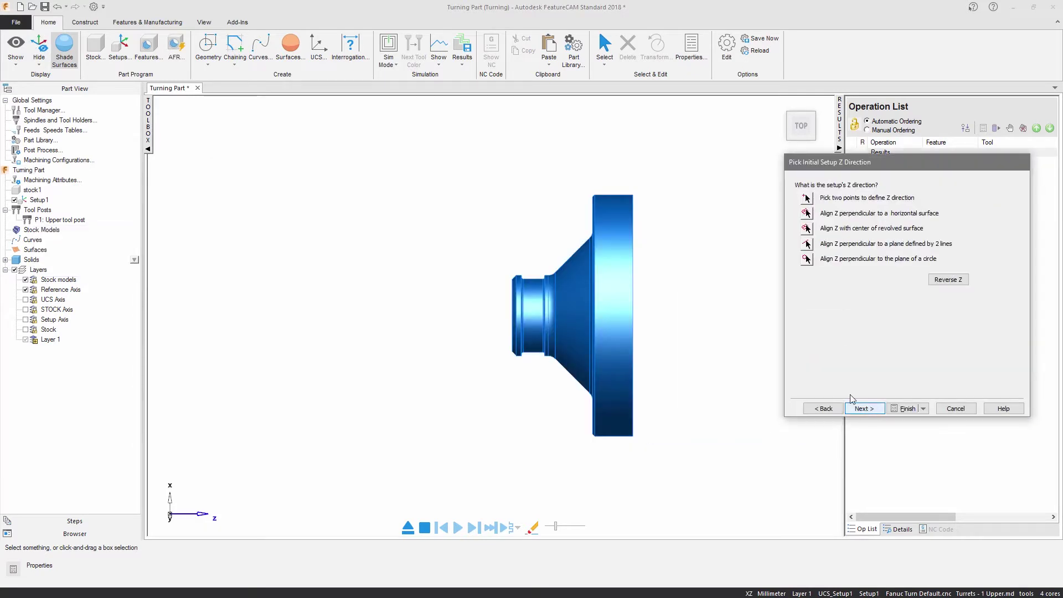
pyautogui.click(807, 228)
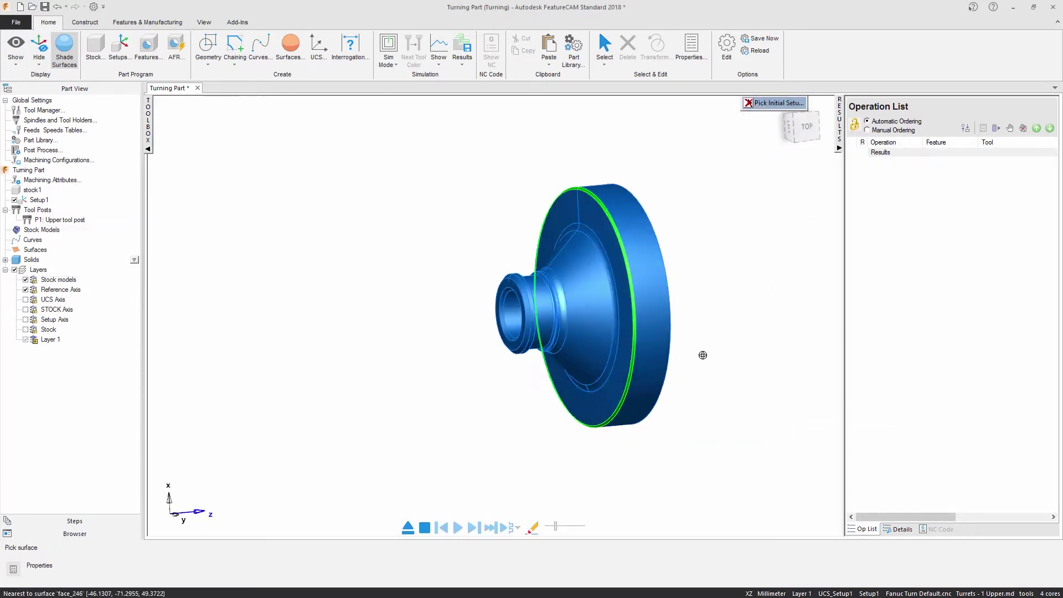
pyautogui.click(505, 303)
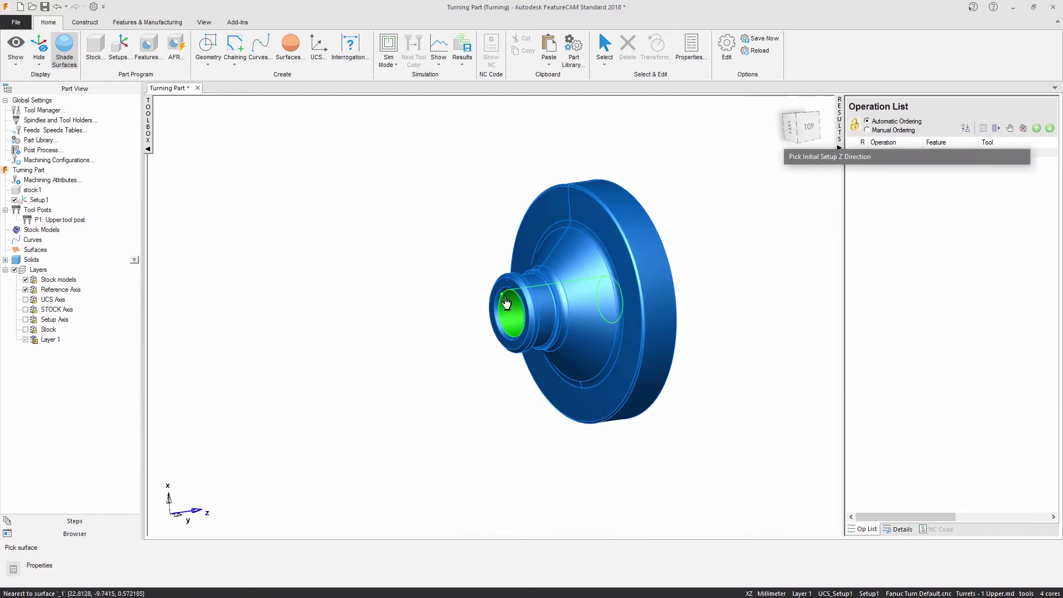
pyautogui.click(865, 410)
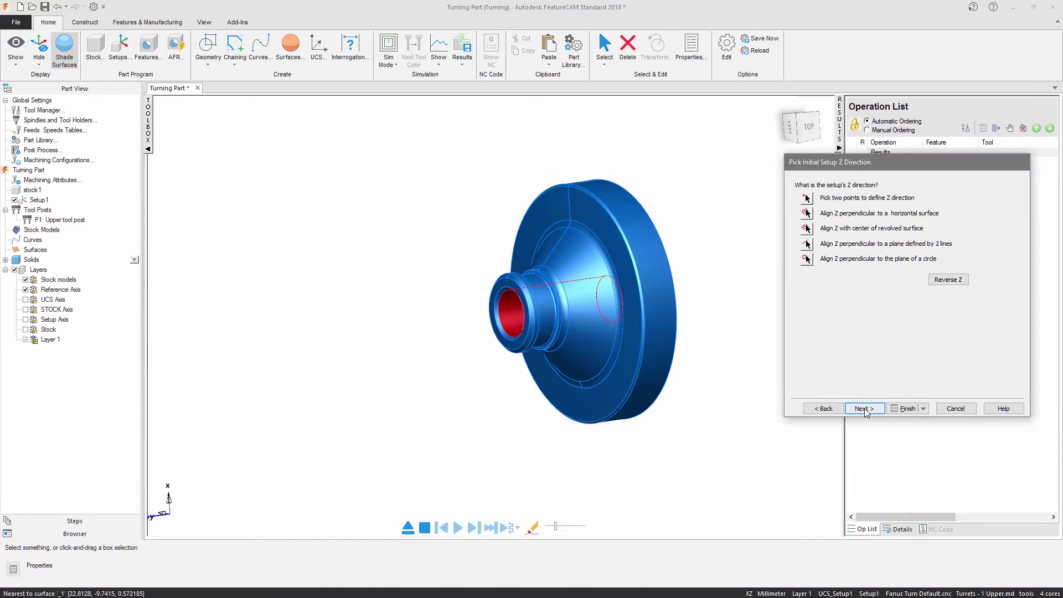
pyautogui.click(867, 409)
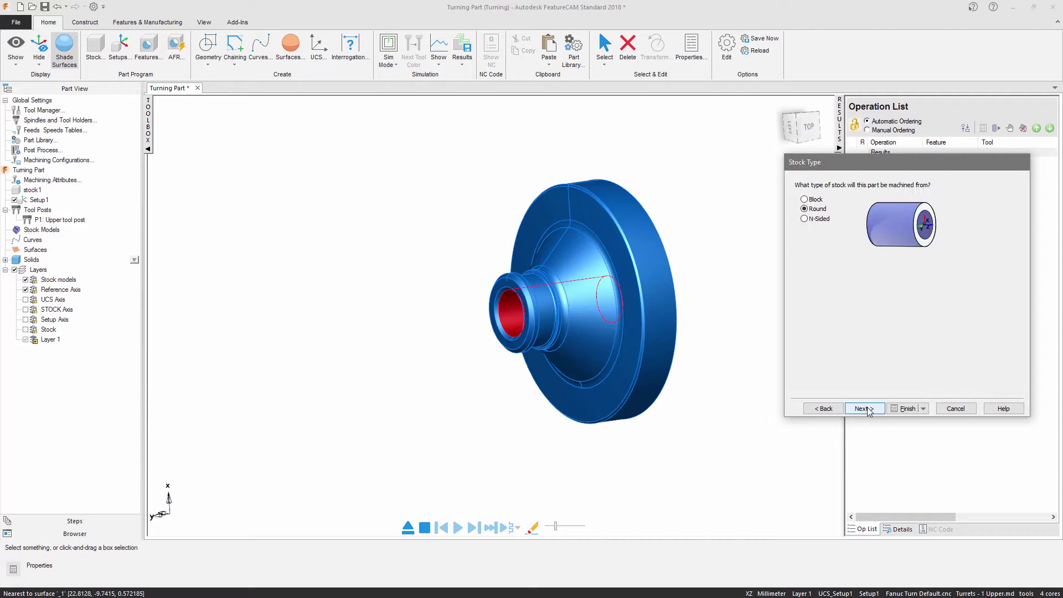
# Step: Create 77.2 × 153.4 mm round stock with 0 back allowance, origin at its right end
pyautogui.click(865, 409)
pyautogui.click(865, 409)
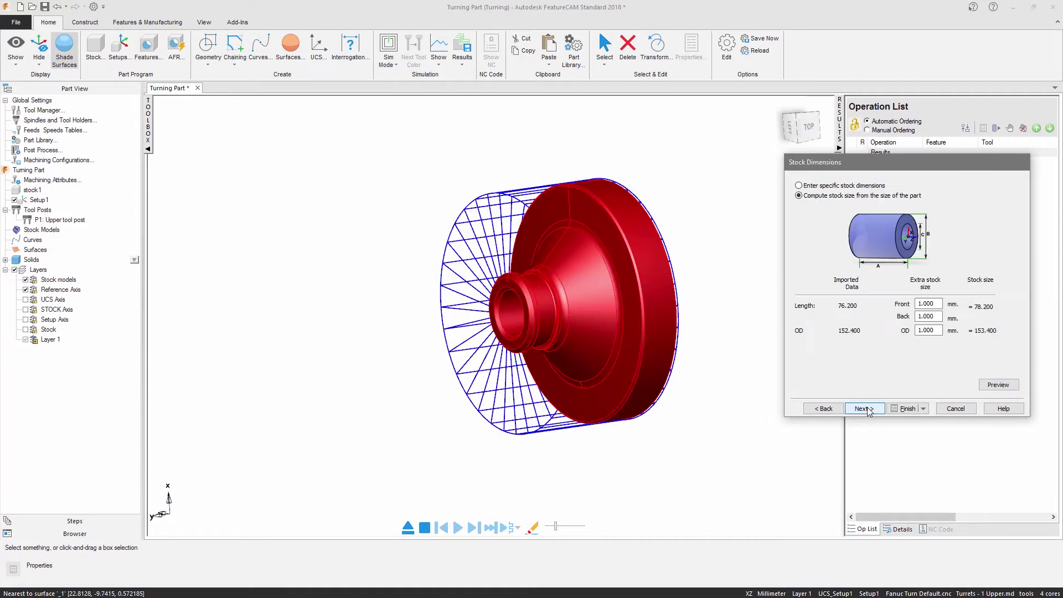
pyautogui.doubleClick(920, 317)
pyautogui.write('0')
pyautogui.click(994, 386)
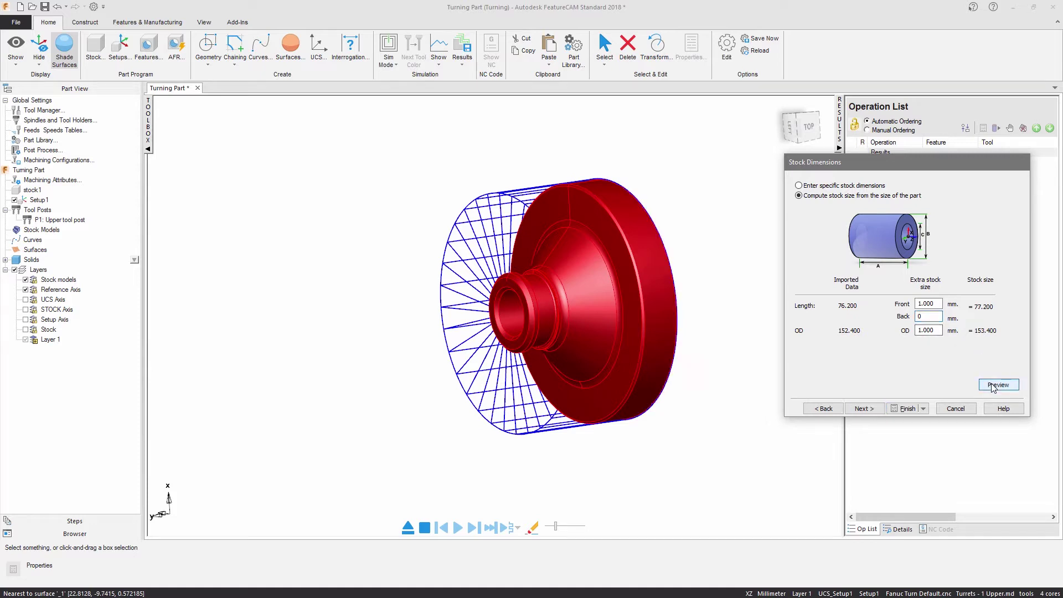
pyautogui.click(863, 409)
pyautogui.click(899, 225)
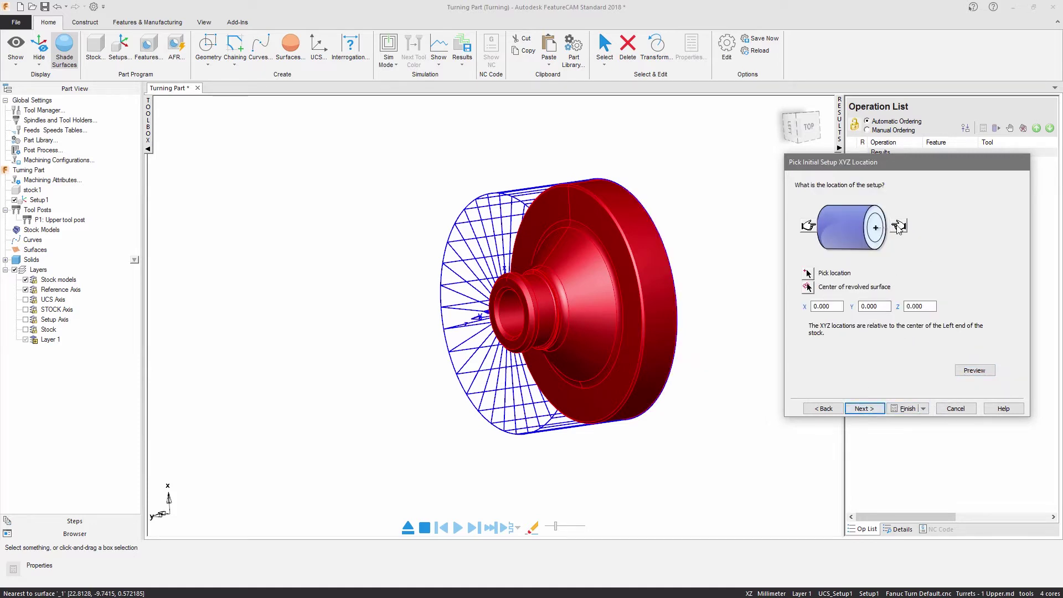
pyautogui.click(863, 409)
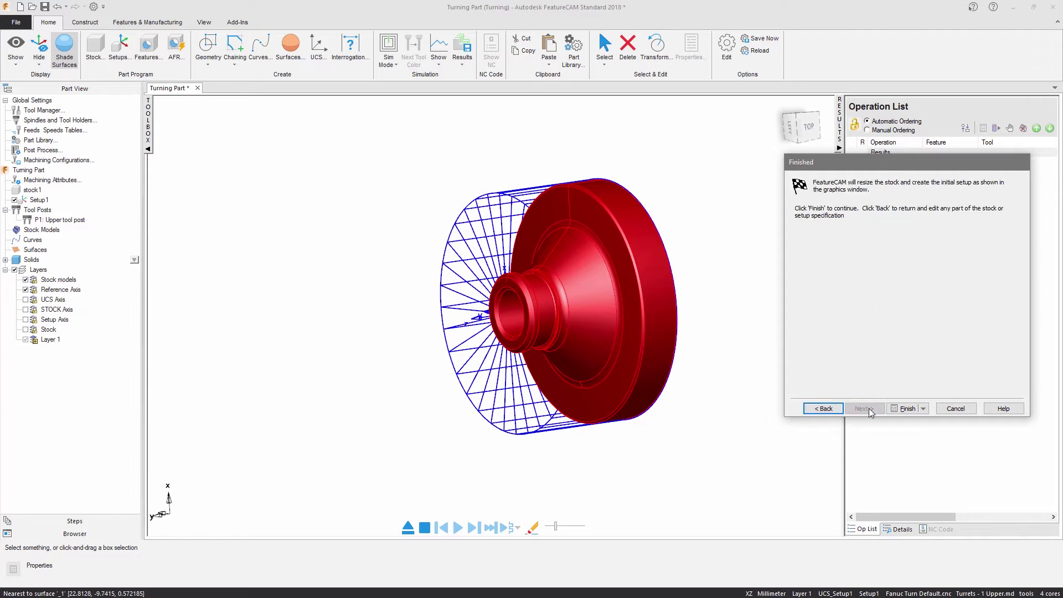
pyautogui.click(905, 408)
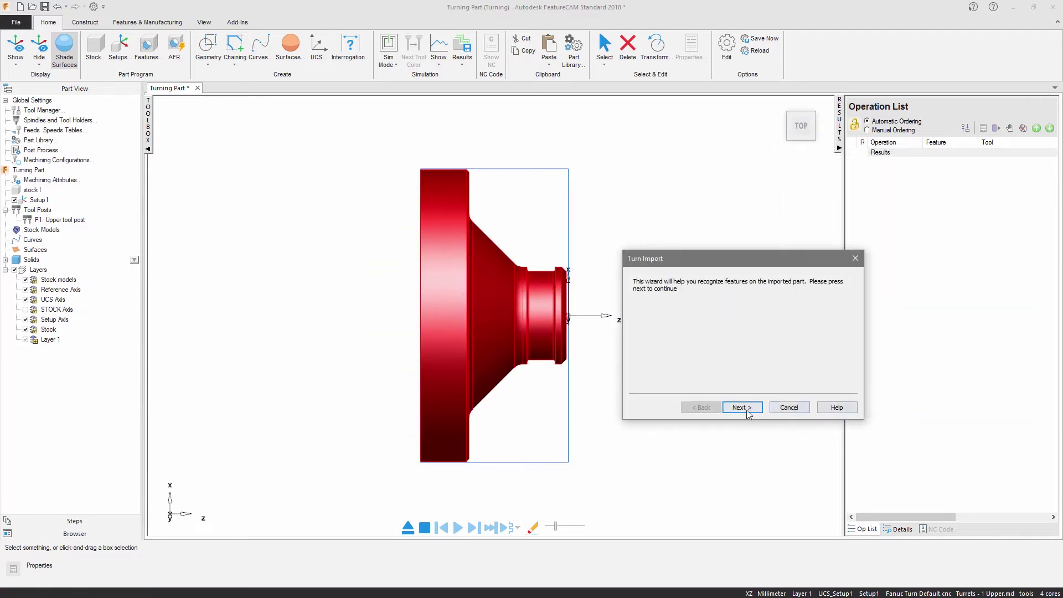
# Step: Skip hole recognition and create the previewed turn profile of 14 lines and 6 arcs
pyautogui.click(742, 407)
pyautogui.click(749, 410)
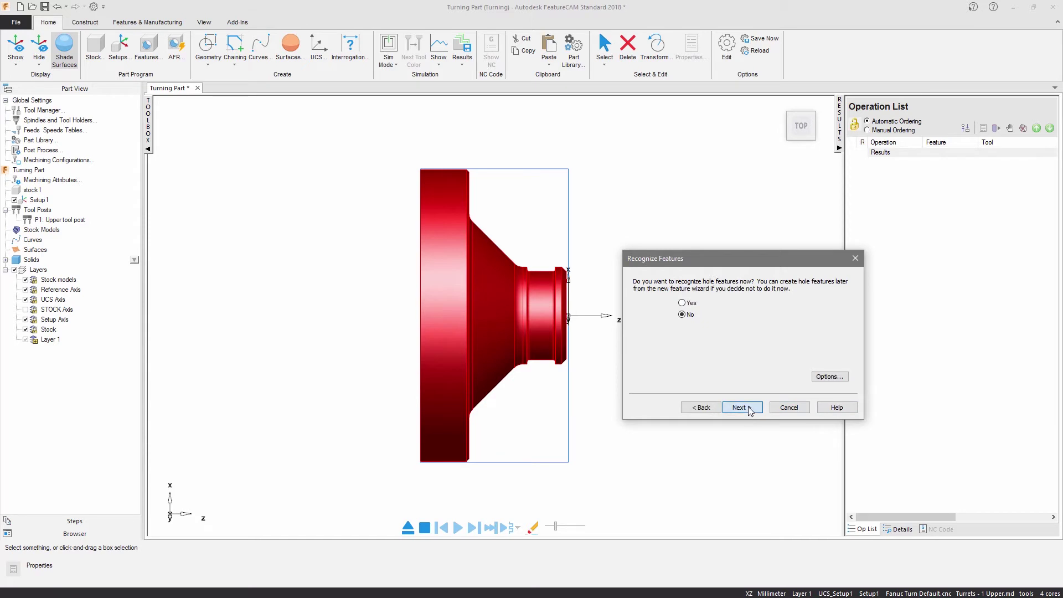
pyautogui.click(749, 410)
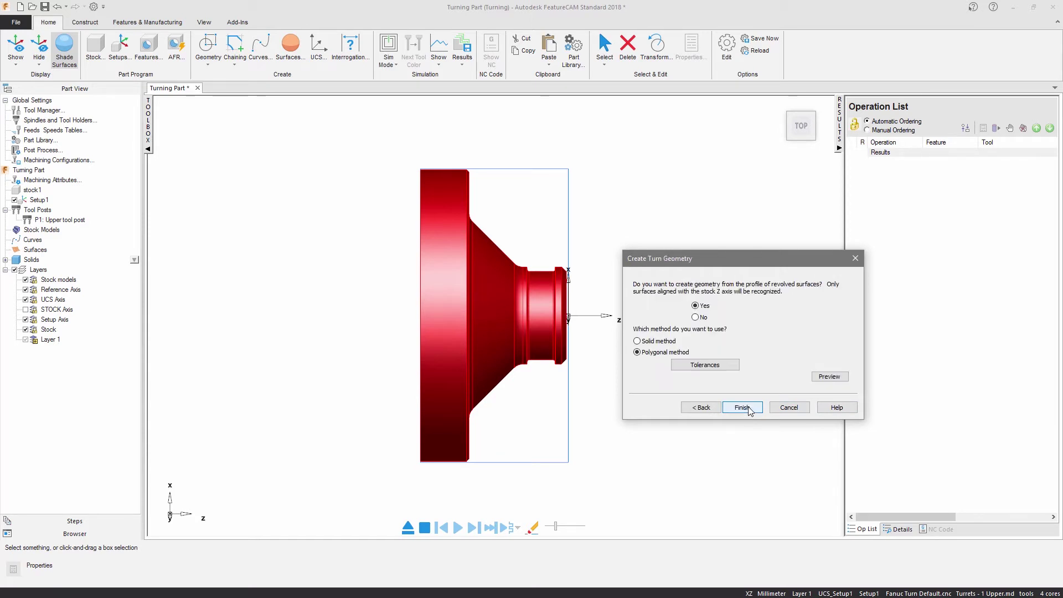
pyautogui.click(829, 378)
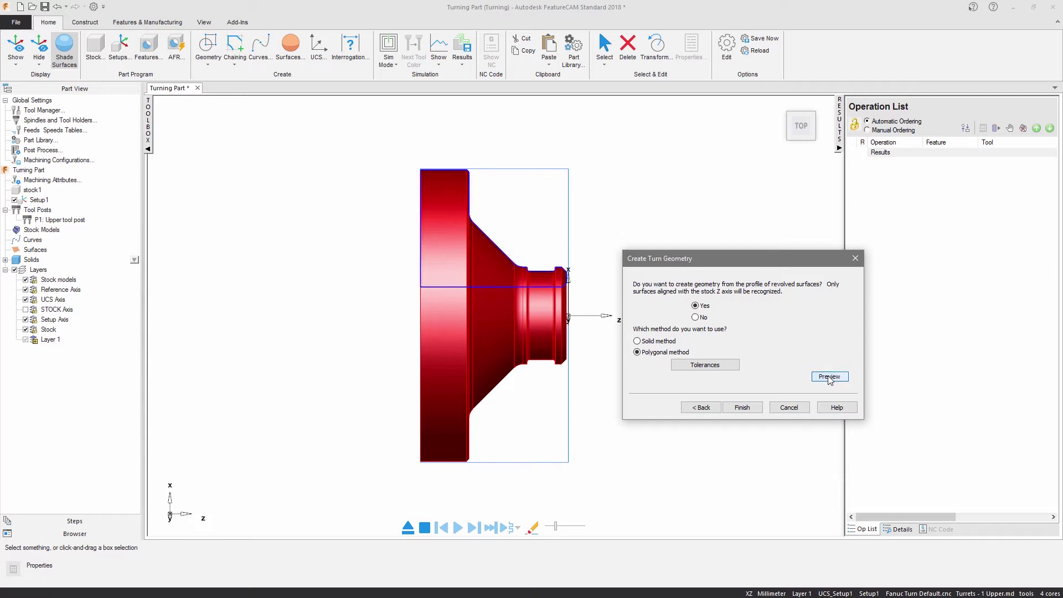
pyautogui.click(751, 410)
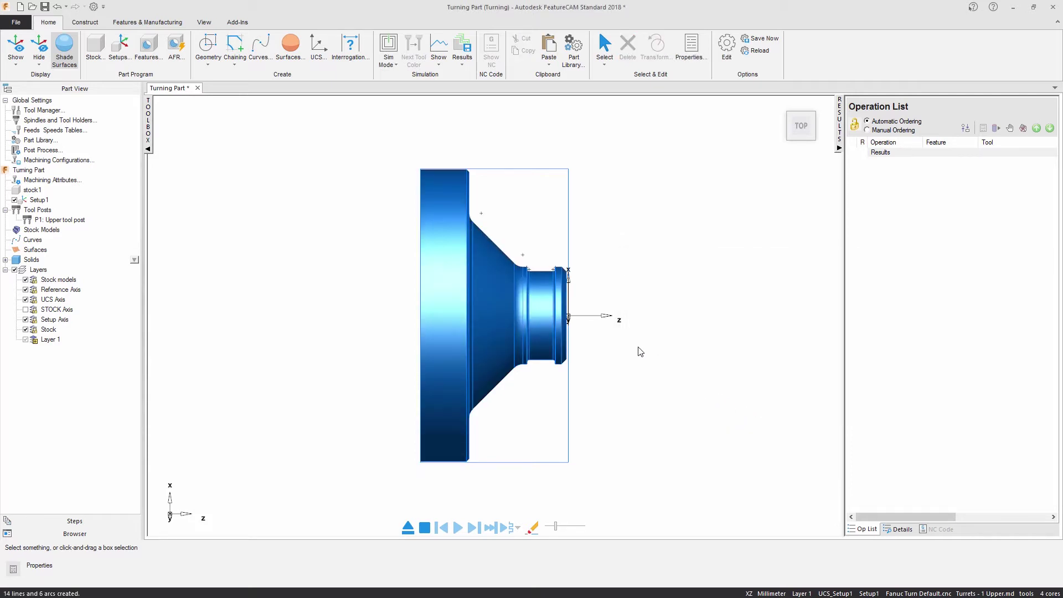
# Step: Hide the imported solid and zoom in on the upper half of the profile
pyautogui.click(497, 307)
pyautogui.press('Delete')
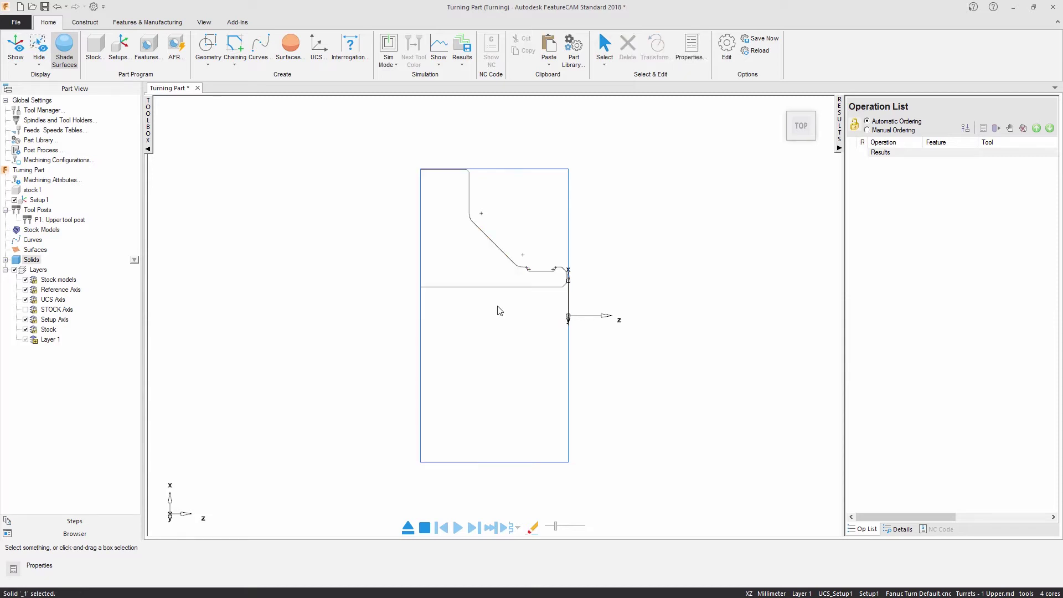
pyautogui.moveTo(401, 159); pyautogui.dragTo(585, 300)
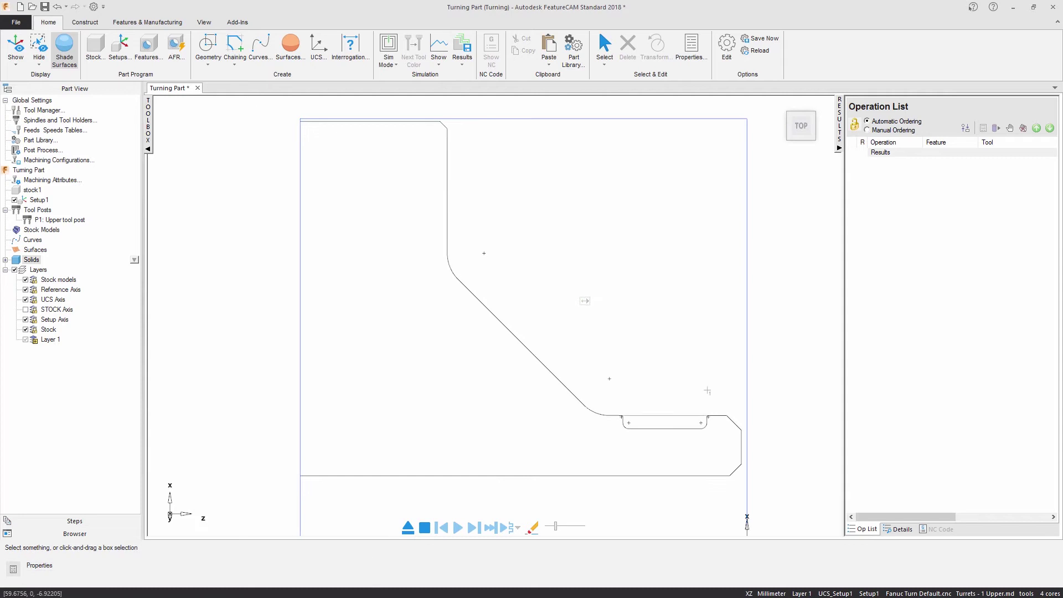
# Step: Chain the chamfer, bottom line and top line of the upper profile into curve7
pyautogui.click(234, 55)
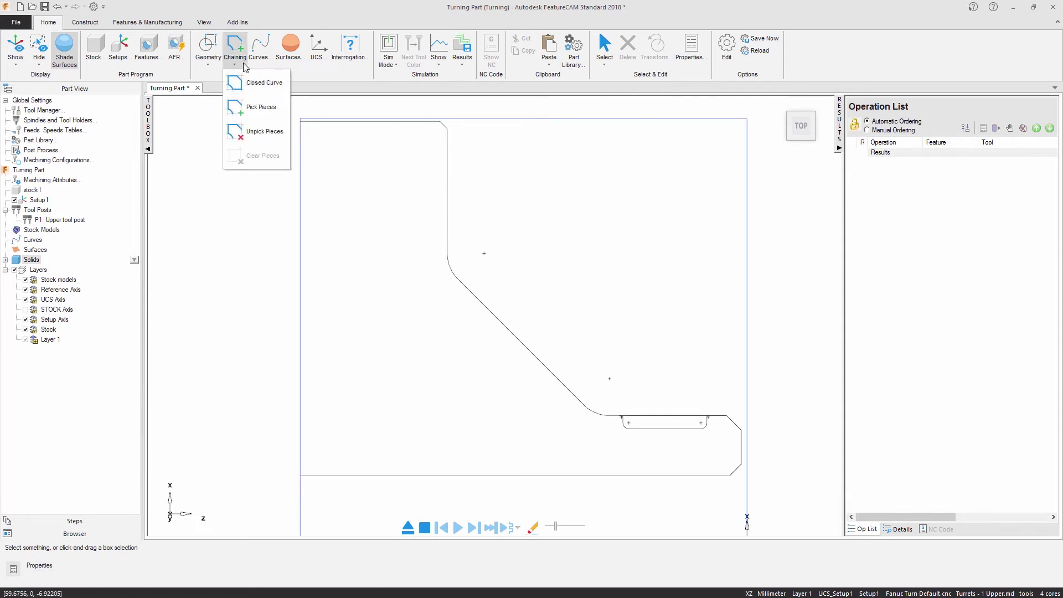
pyautogui.click(257, 110)
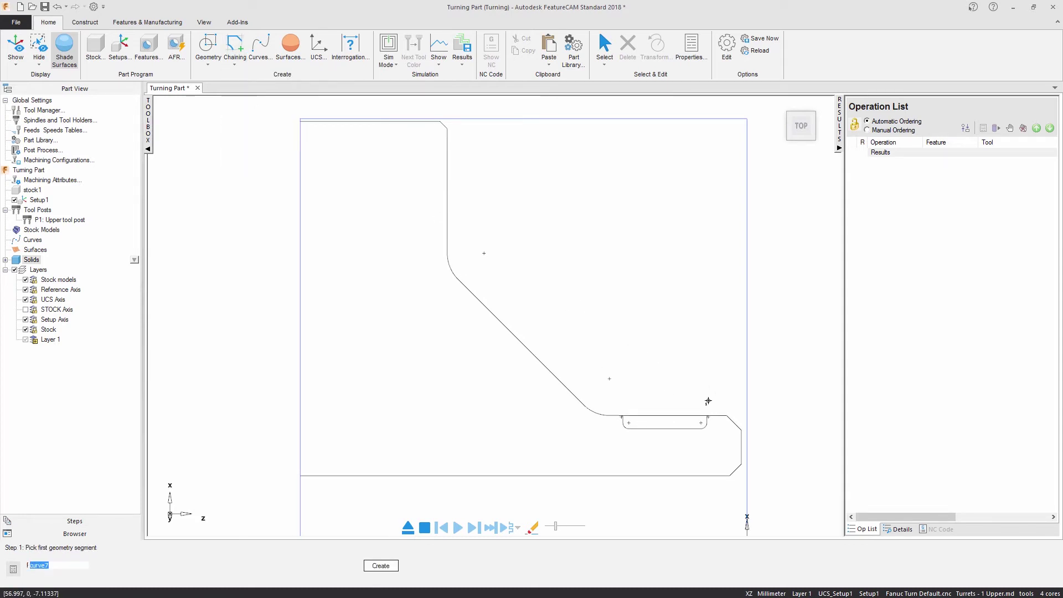
pyautogui.click(733, 424)
pyautogui.click(672, 416)
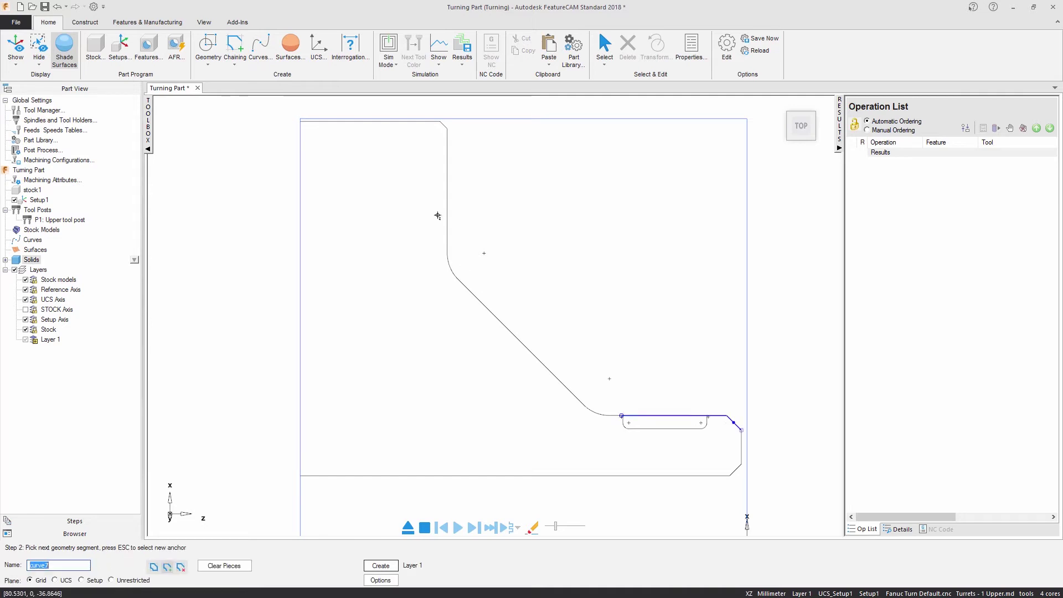
pyautogui.click(385, 122)
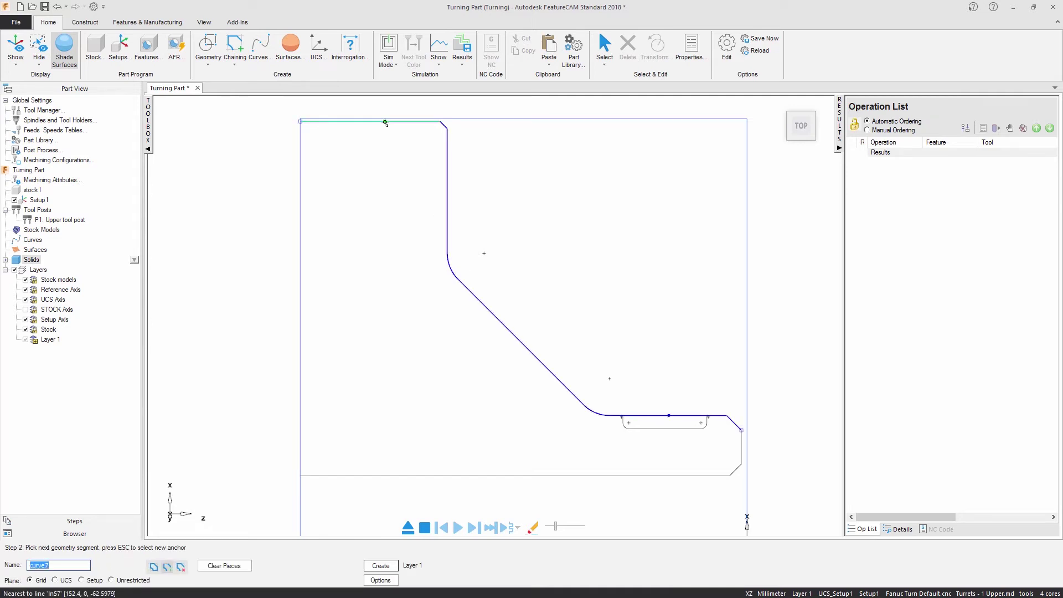
pyautogui.click(388, 565)
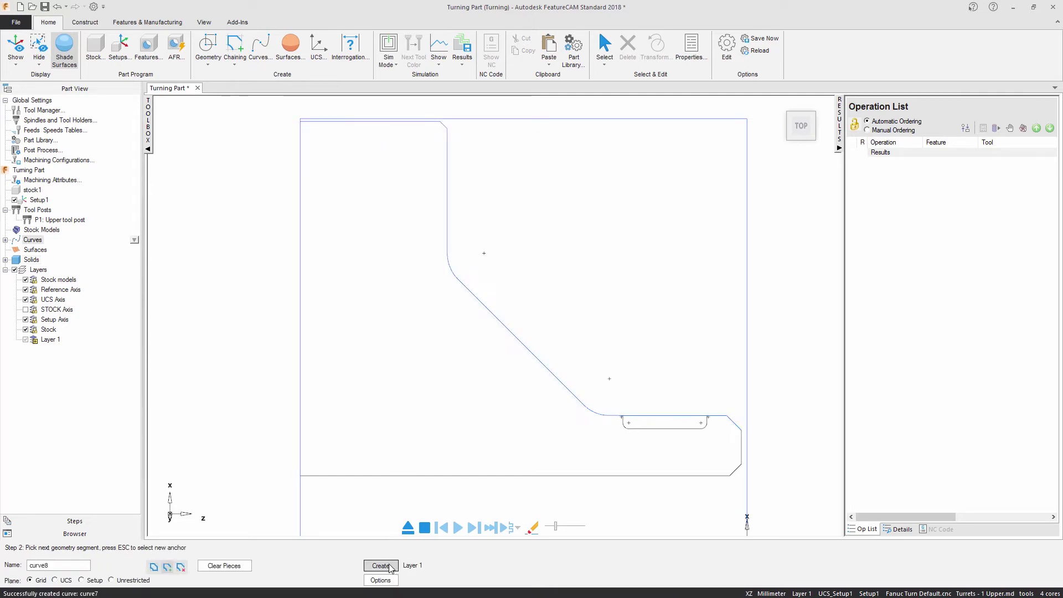
pyautogui.press('Escape')
pyautogui.scroll(2, 613, 291)
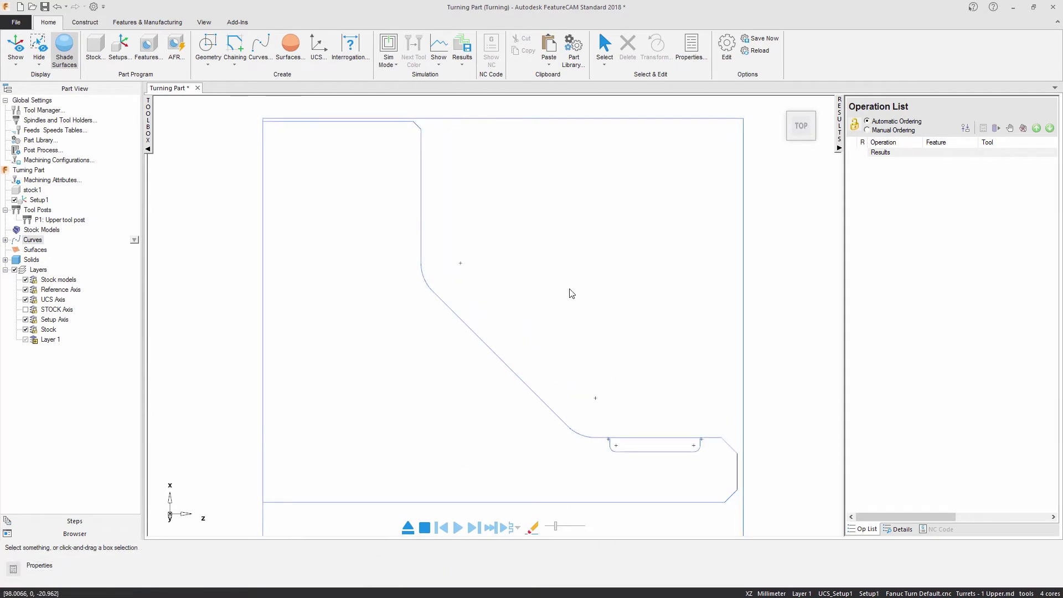
# Step: Create face feature face1 at the part's right end with a finish pass
pyautogui.click(133, 27)
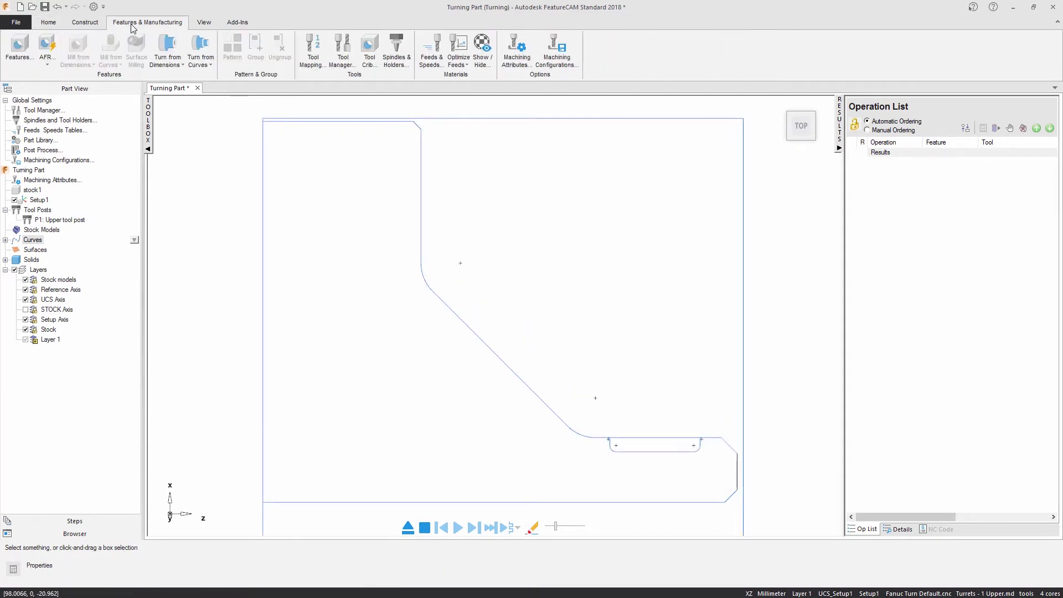
pyautogui.click(167, 61)
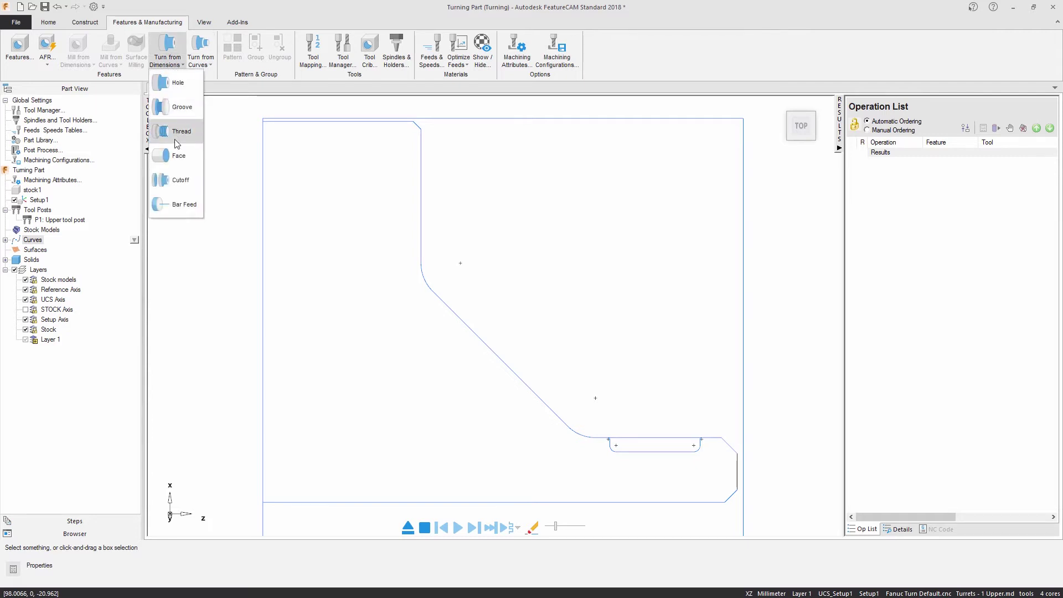
pyautogui.click(179, 156)
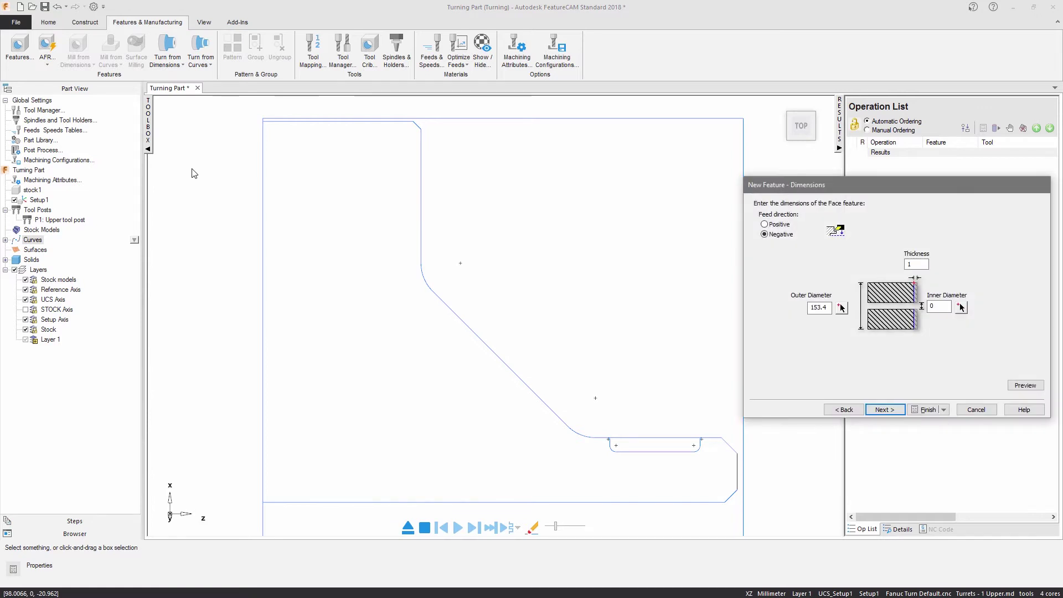
pyautogui.click(879, 409)
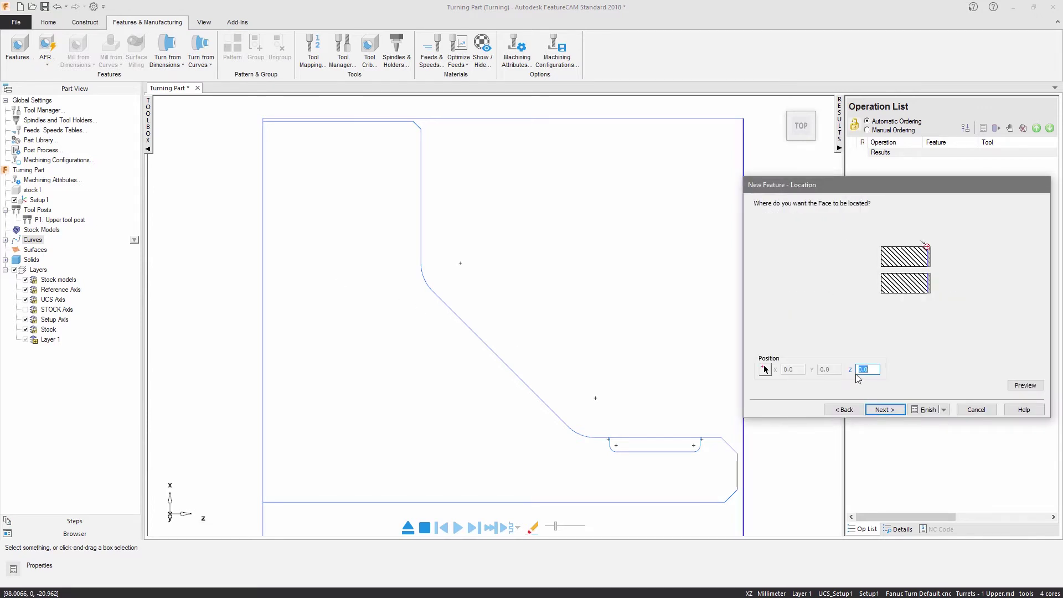
pyautogui.click(738, 471)
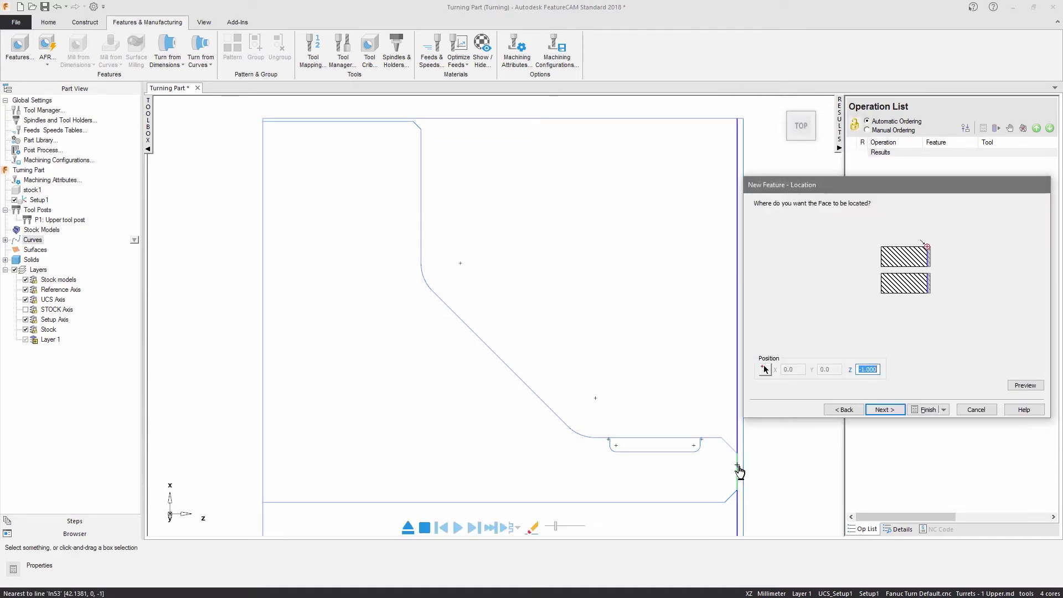
pyautogui.click(892, 410)
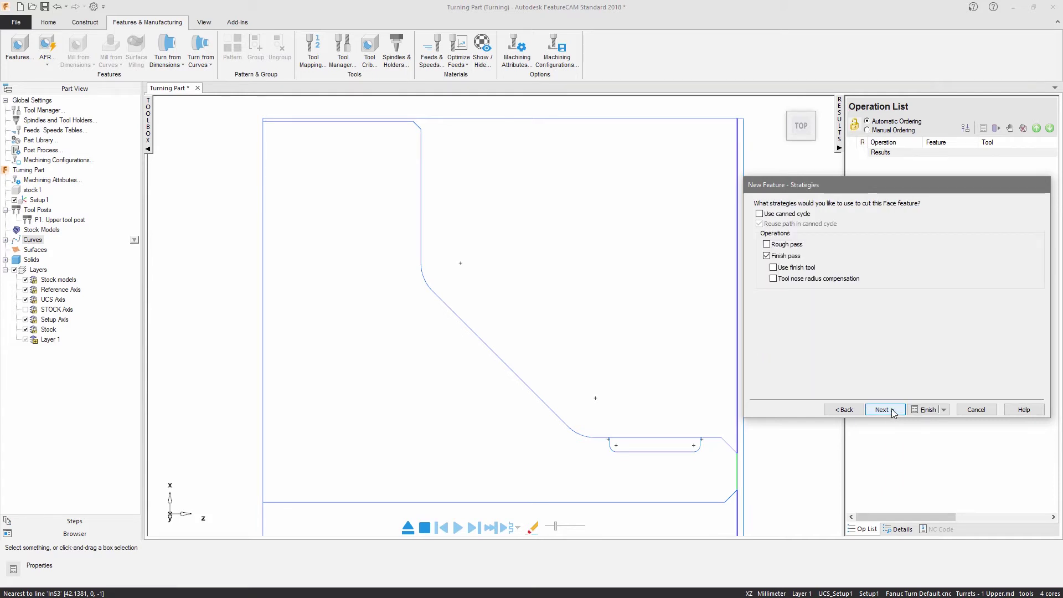
pyautogui.click(890, 412)
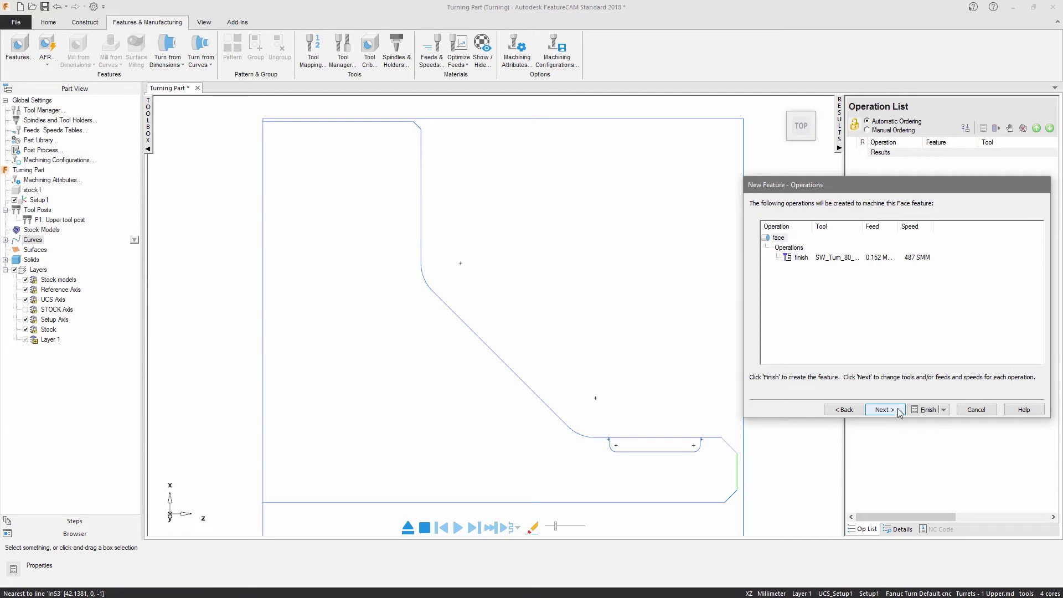
pyautogui.click(925, 410)
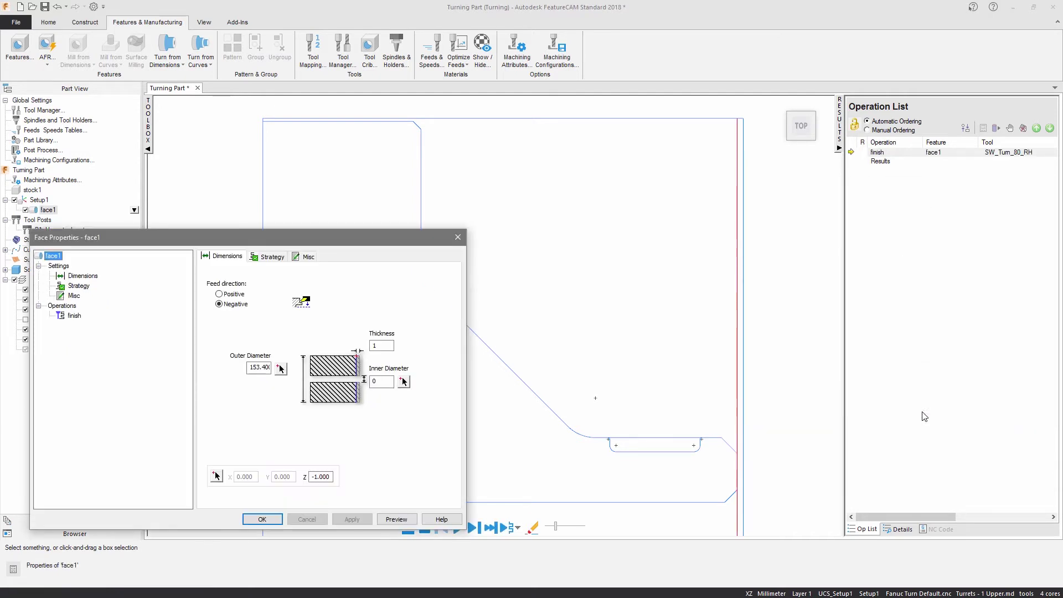
pyautogui.click(277, 519)
pyautogui.click(341, 460)
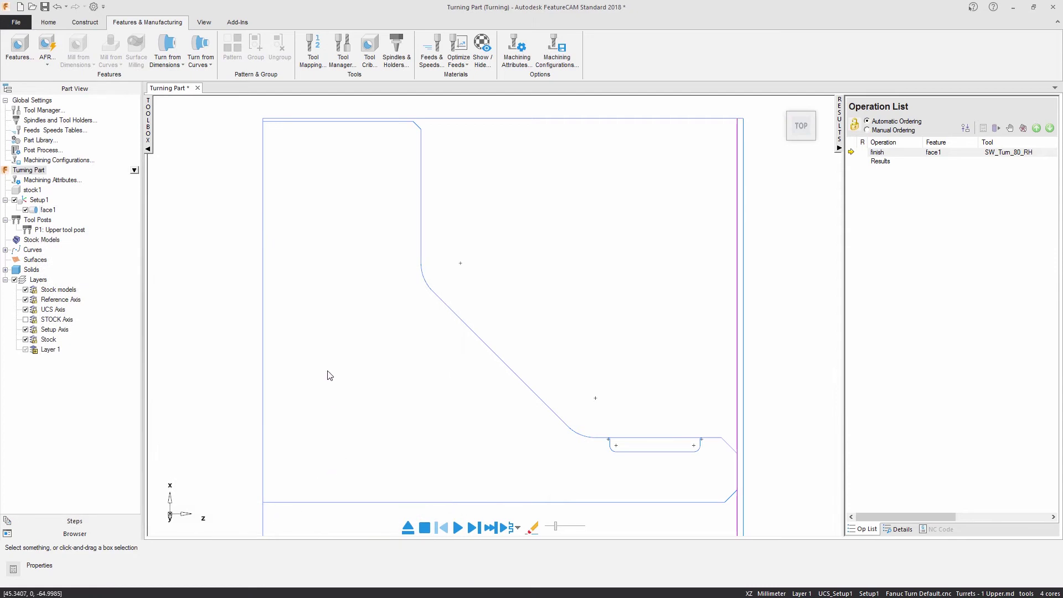
pyautogui.click(208, 62)
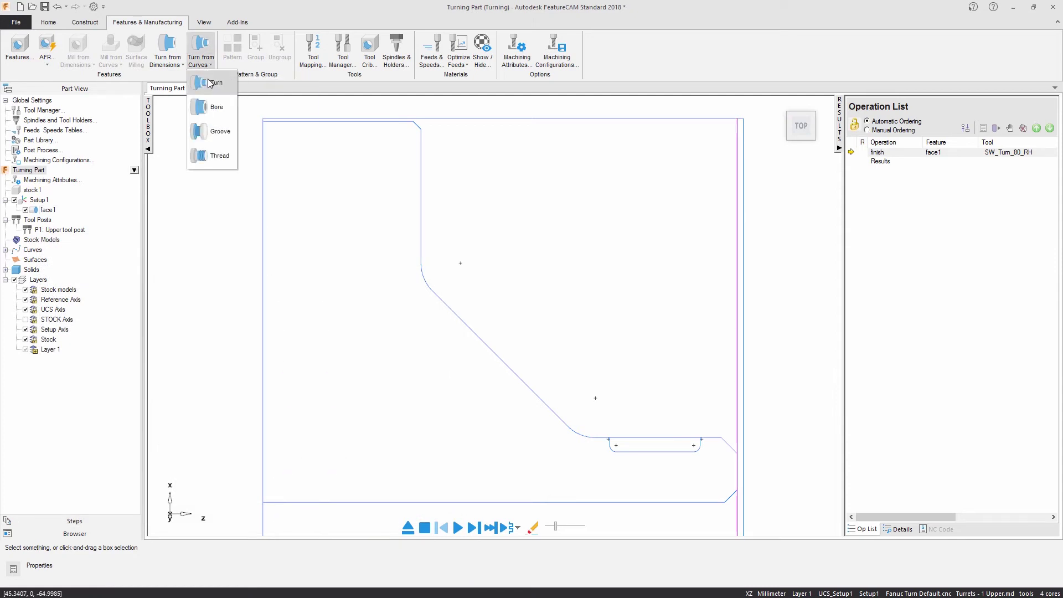
# Step: Create turn feature turn1 on curve7 with zero offset and rough and finish passes
pyautogui.click(211, 83)
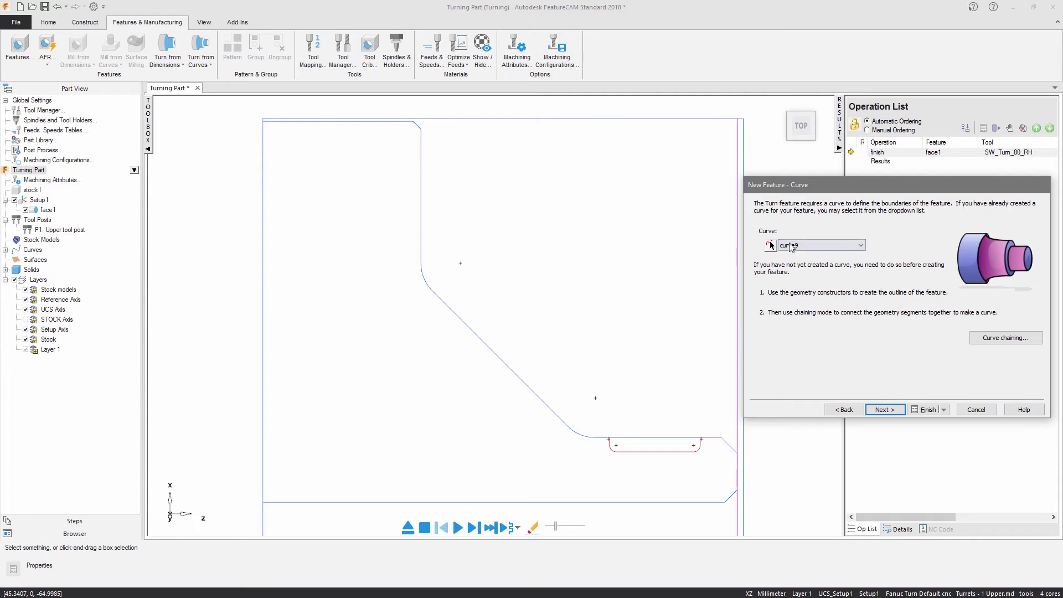
pyautogui.click(791, 247)
pyautogui.click(797, 258)
pyautogui.click(884, 410)
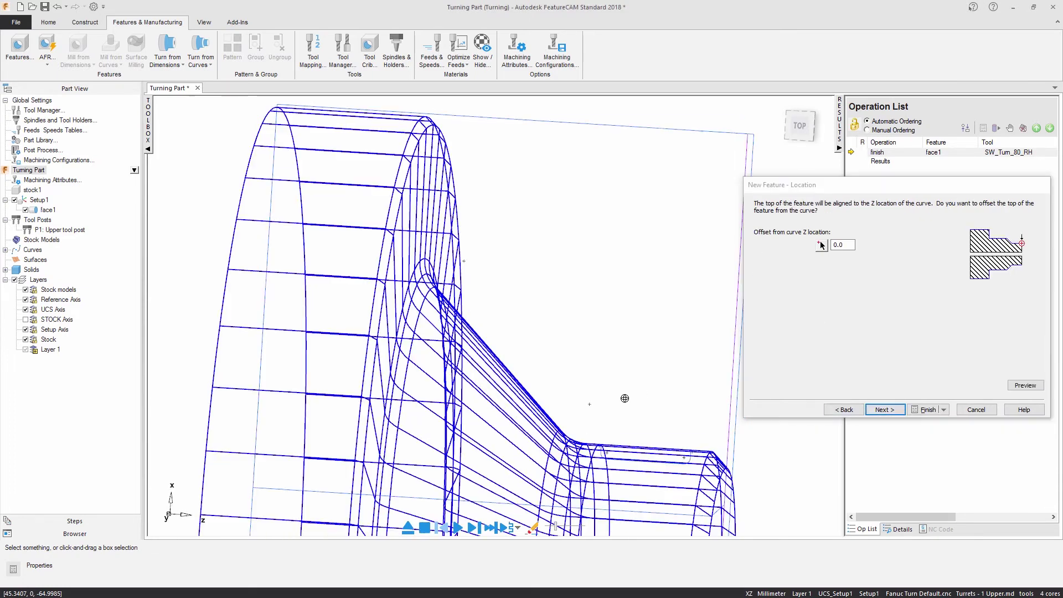
pyautogui.click(884, 410)
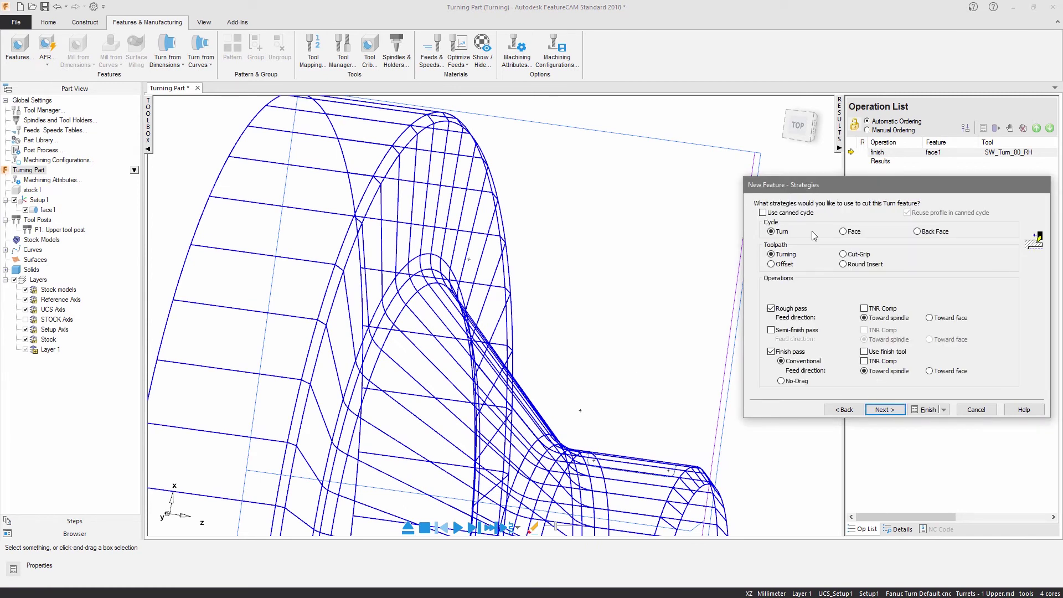
pyautogui.click(890, 409)
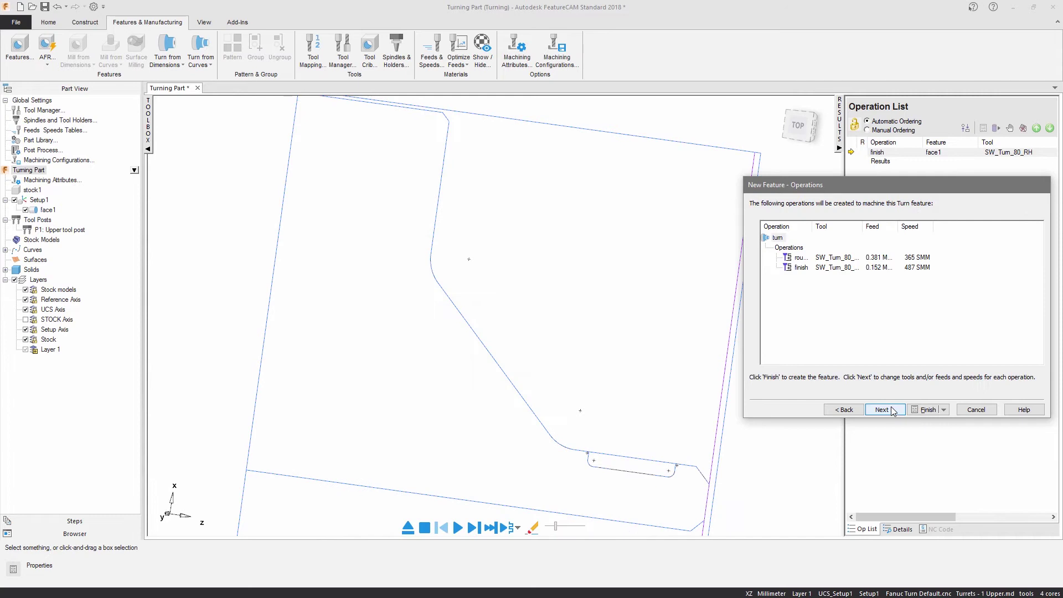
pyautogui.click(929, 410)
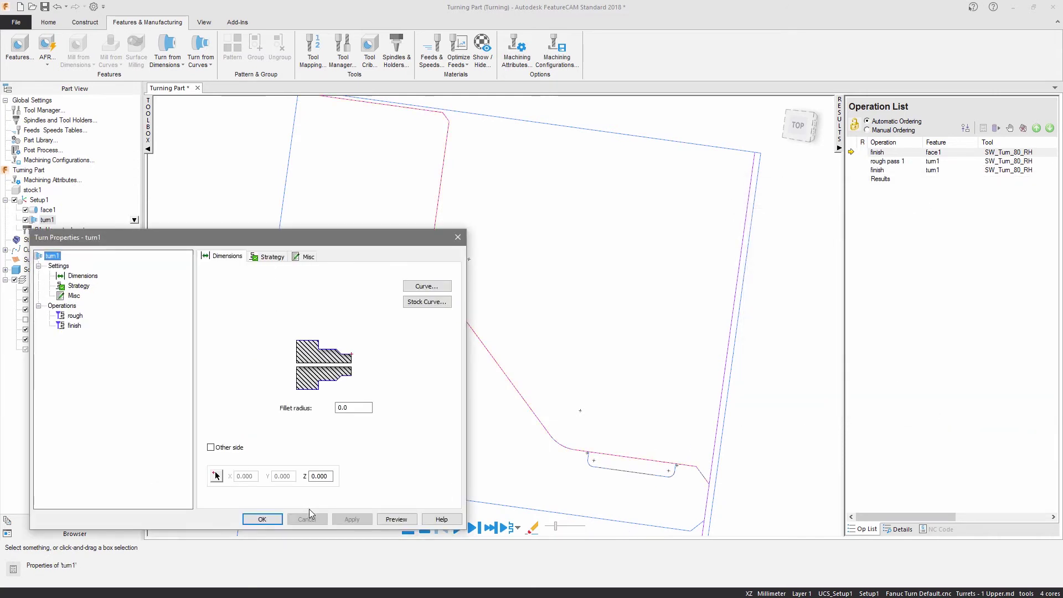
pyautogui.click(271, 520)
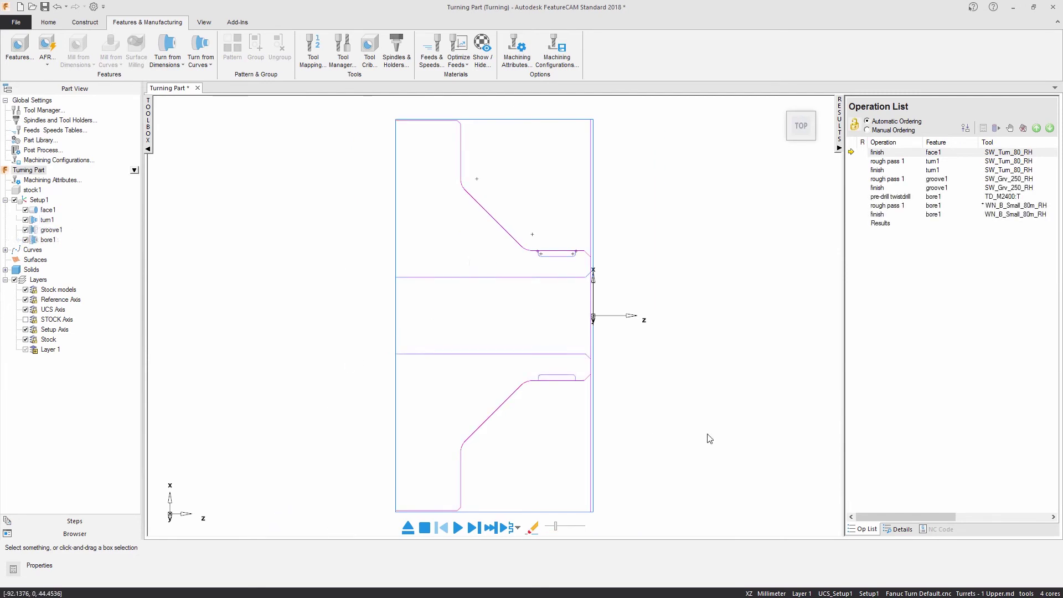
# Step: Set the turning post processor to Fanuc Turn Default.cnc
pyautogui.click(925, 594)
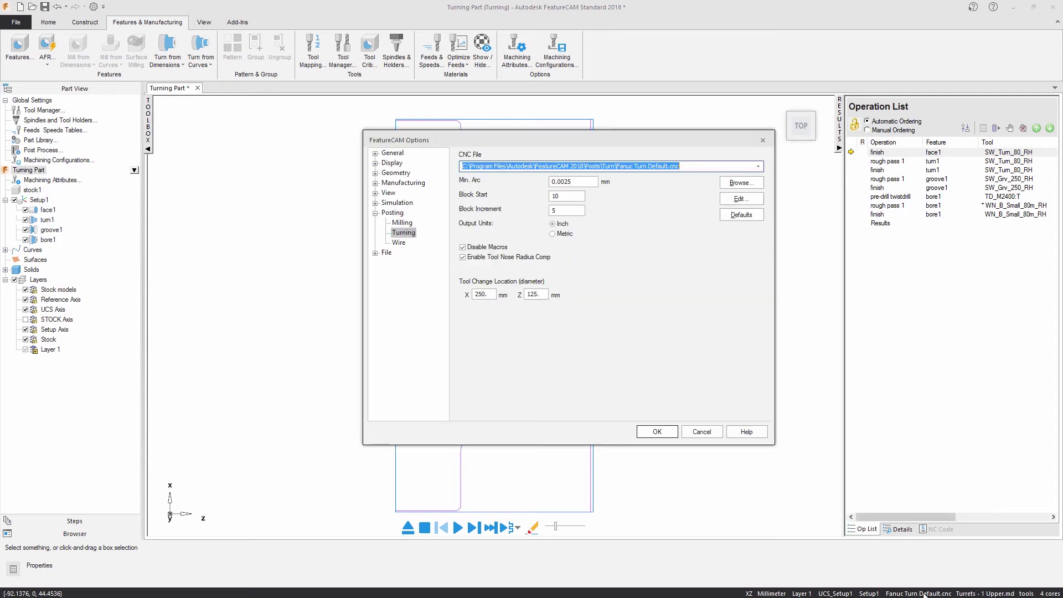
pyautogui.click(740, 183)
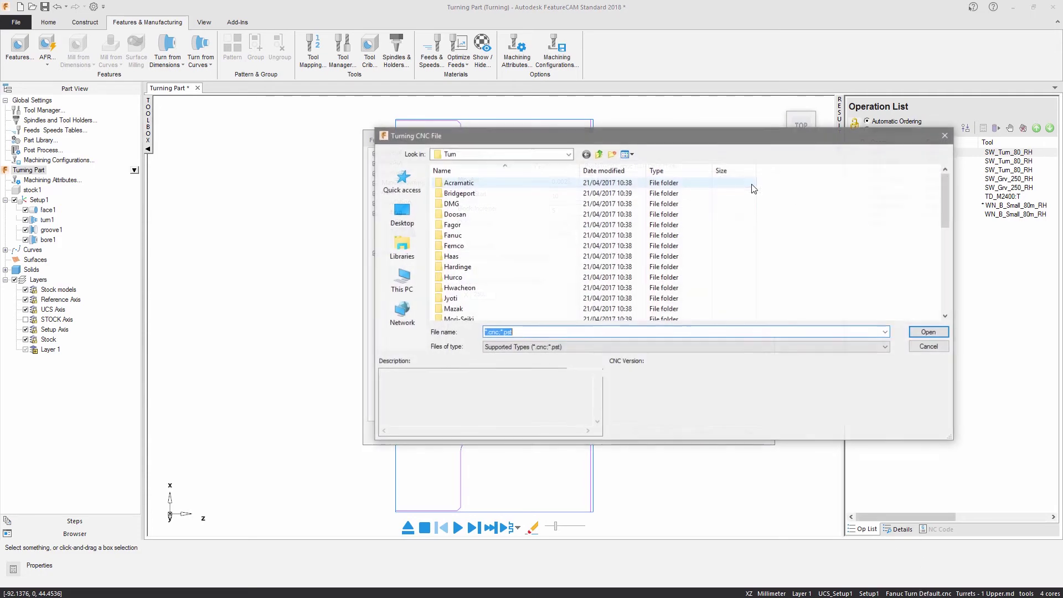
pyautogui.moveTo(949, 192); pyautogui.dragTo(939, 262)
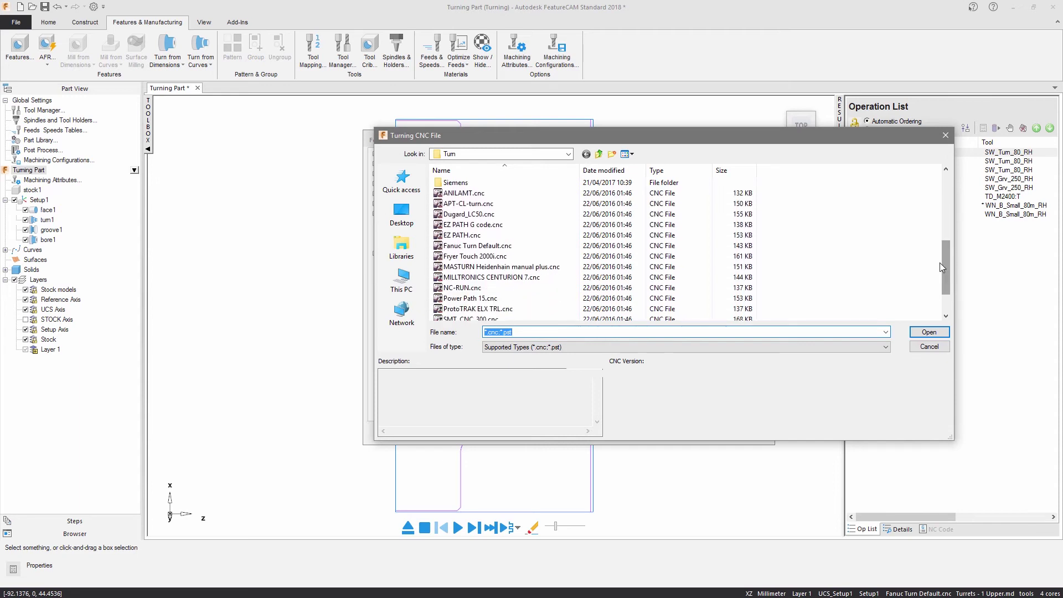
pyautogui.click(510, 247)
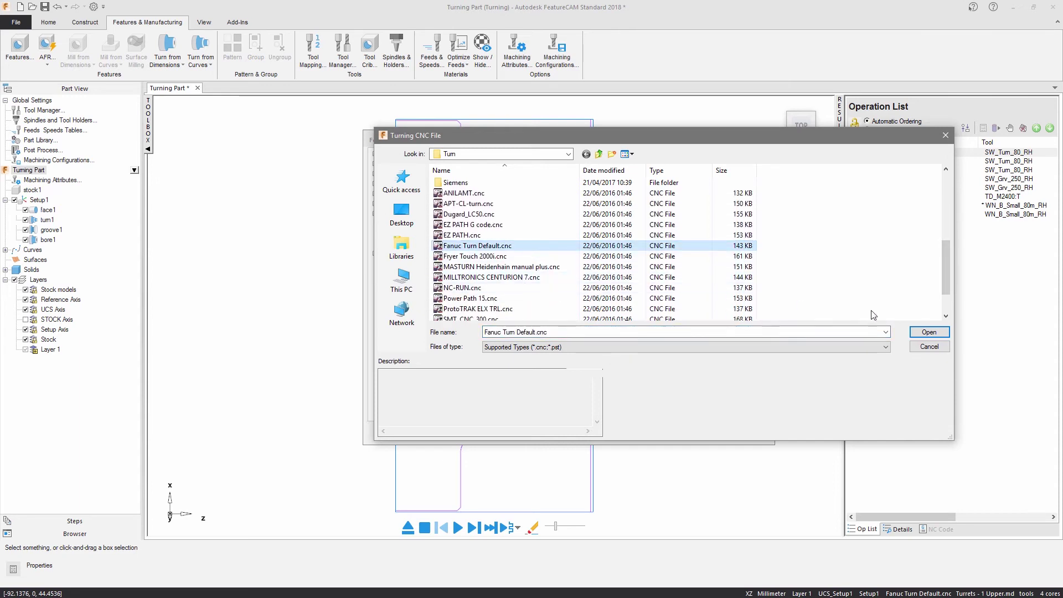
pyautogui.click(924, 333)
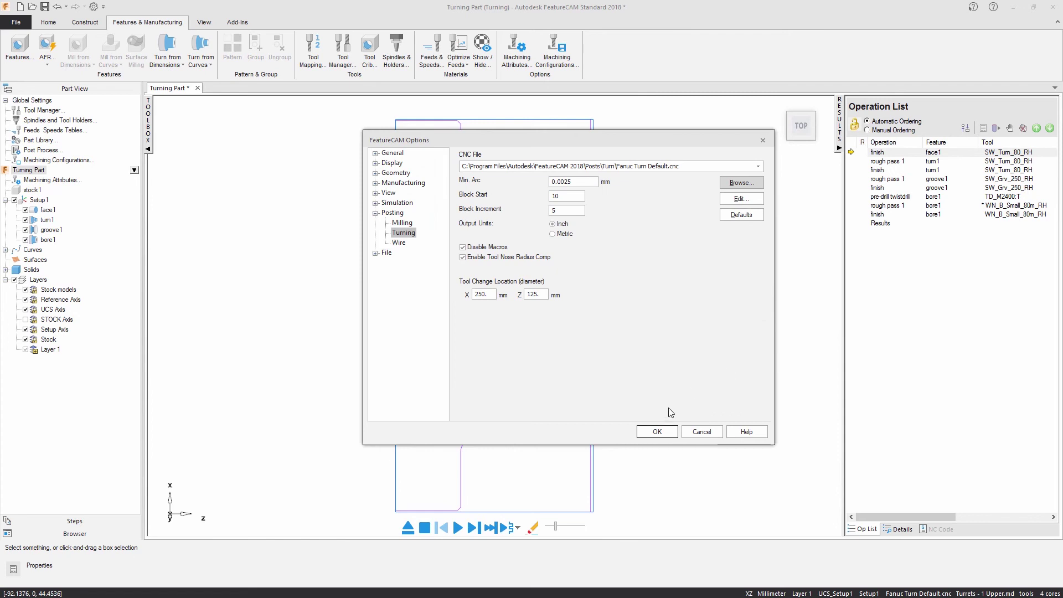
pyautogui.click(671, 433)
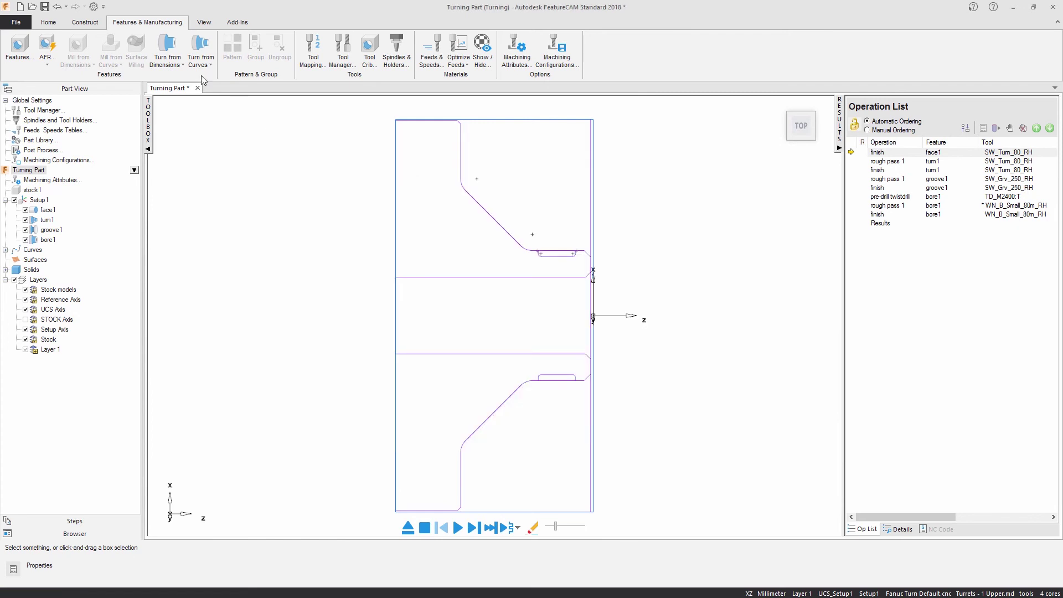
pyautogui.click(48, 22)
# Step: Run the simulation in 3D mode and view the finished part isometrically
pyautogui.click(388, 55)
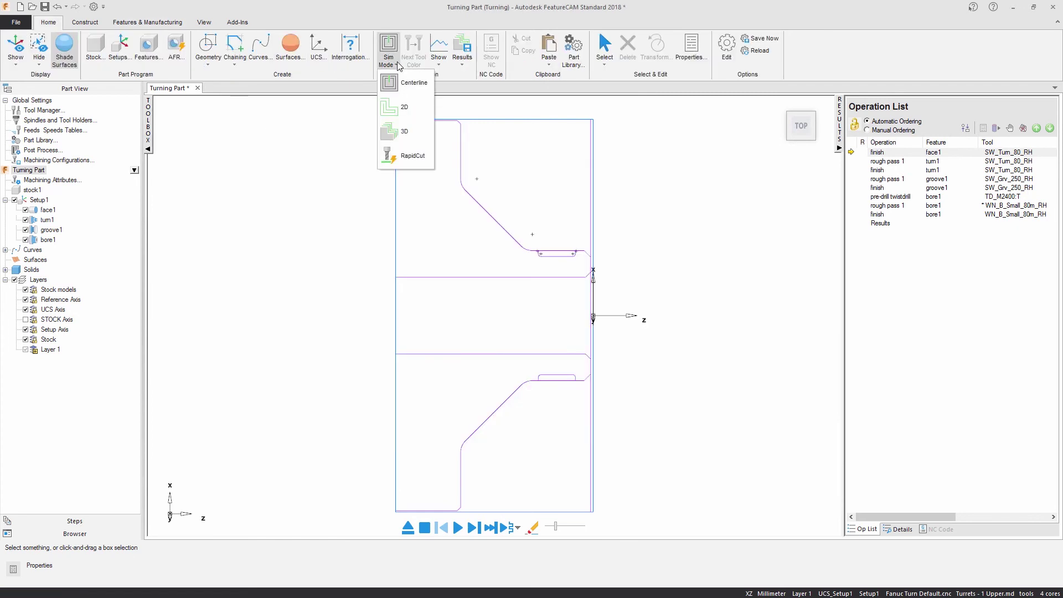
pyautogui.click(407, 131)
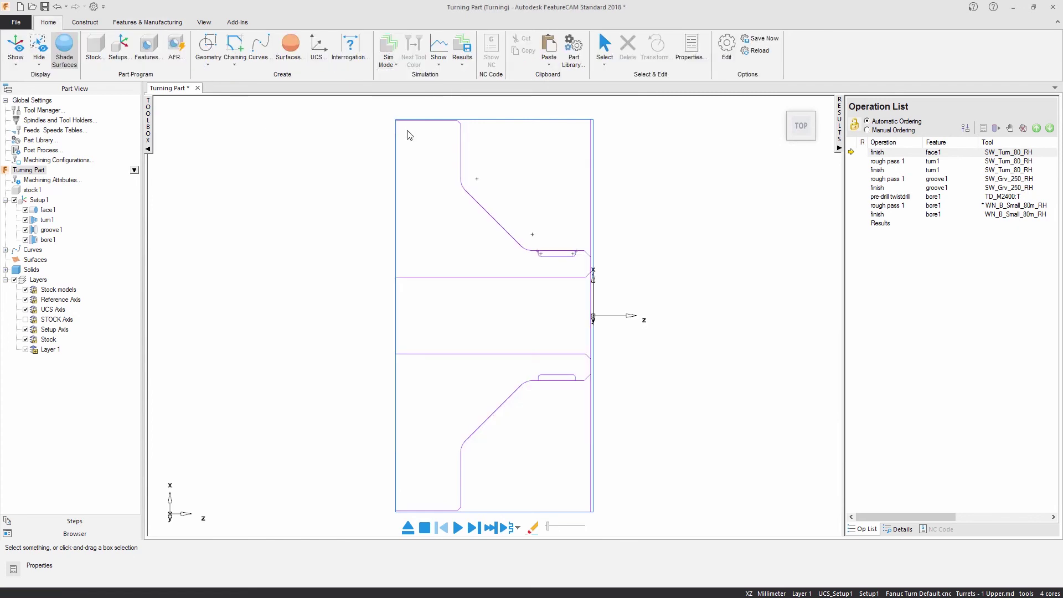
pyautogui.click(457, 528)
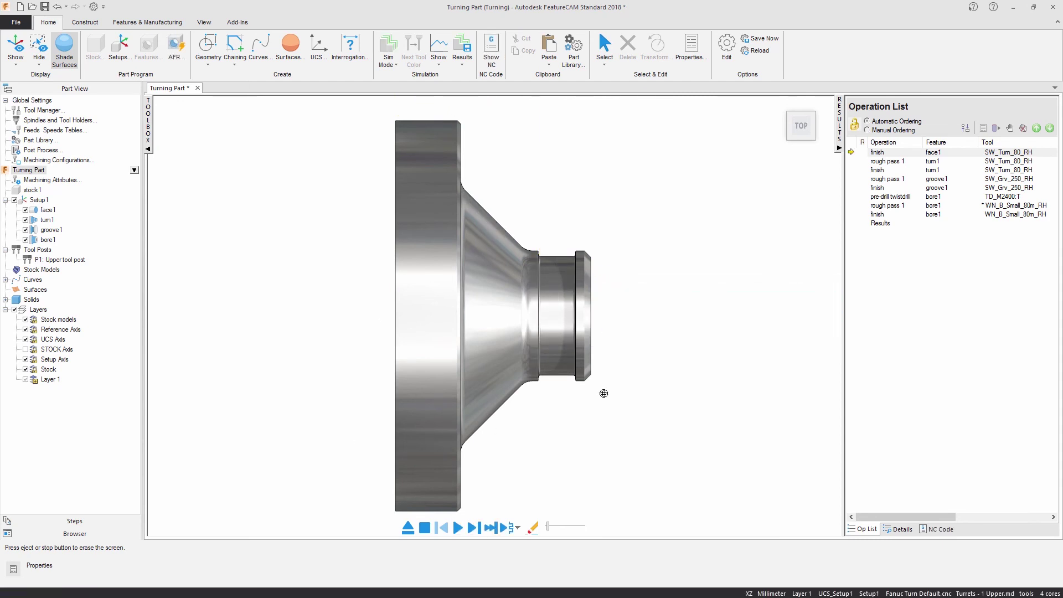
pyautogui.hotkey('ctrl', 'i')
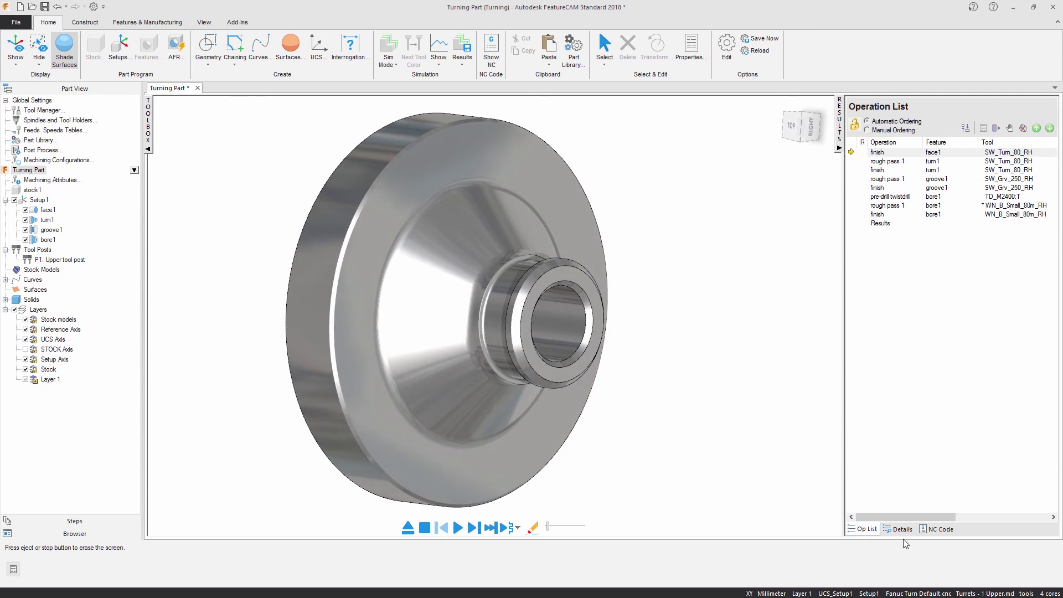
# Step: Save the posted NC code as Turning Part.TXT in the current directory
pyautogui.click(928, 530)
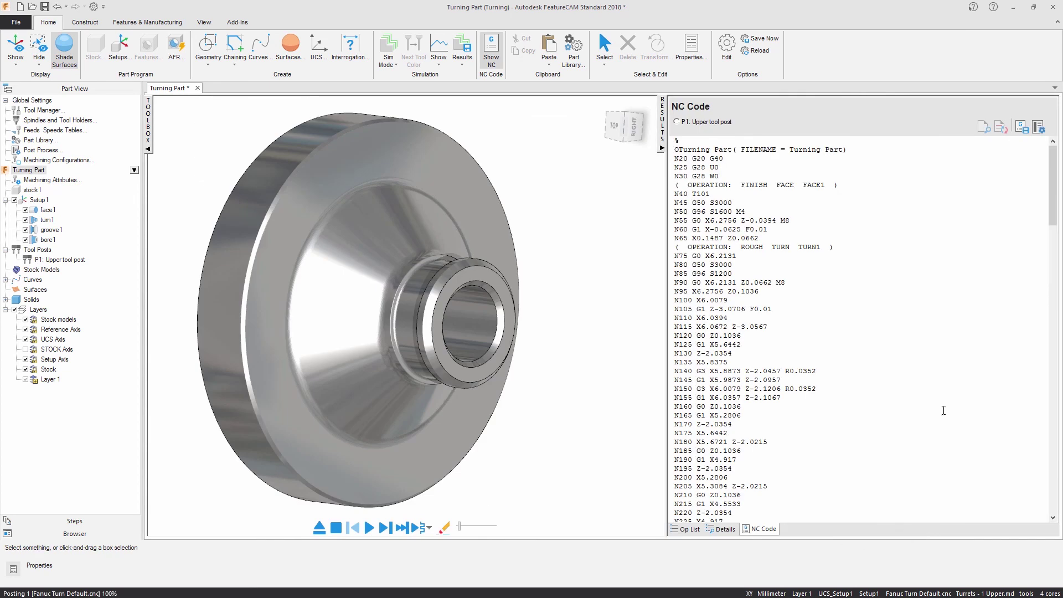
pyautogui.click(1023, 128)
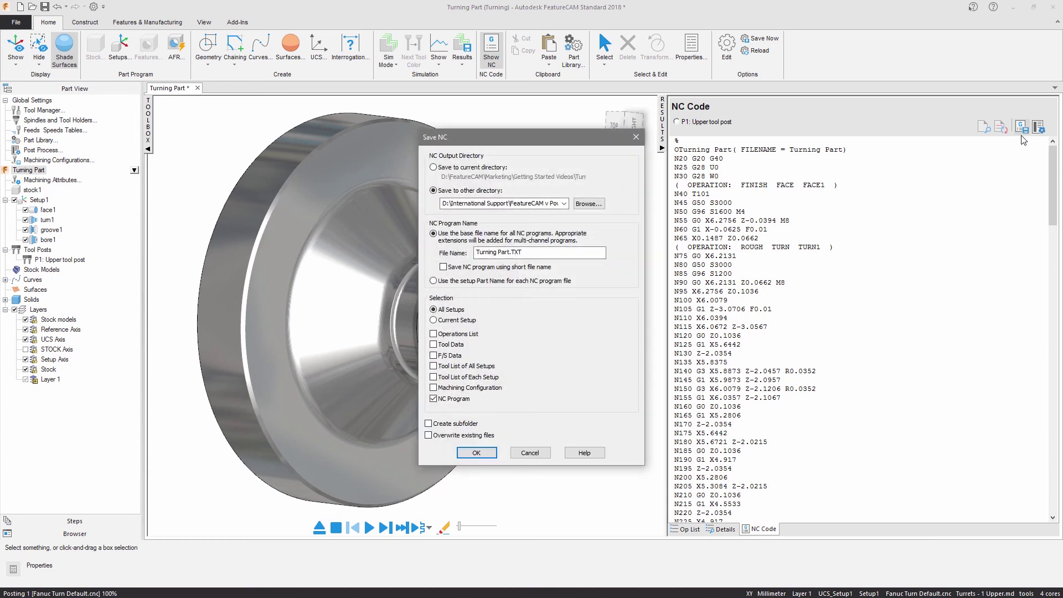
pyautogui.click(433, 168)
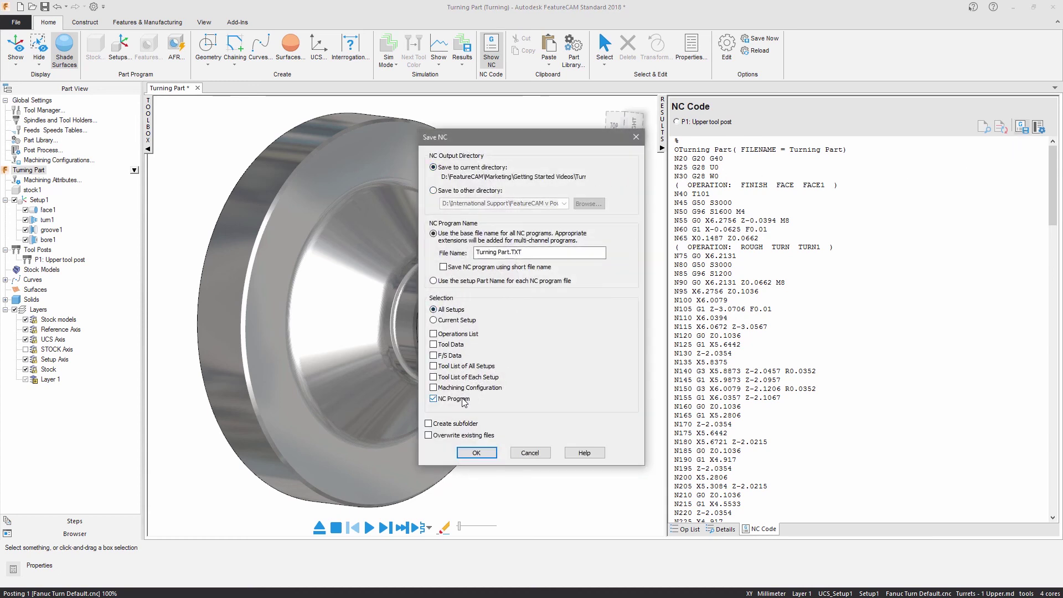
pyautogui.click(476, 452)
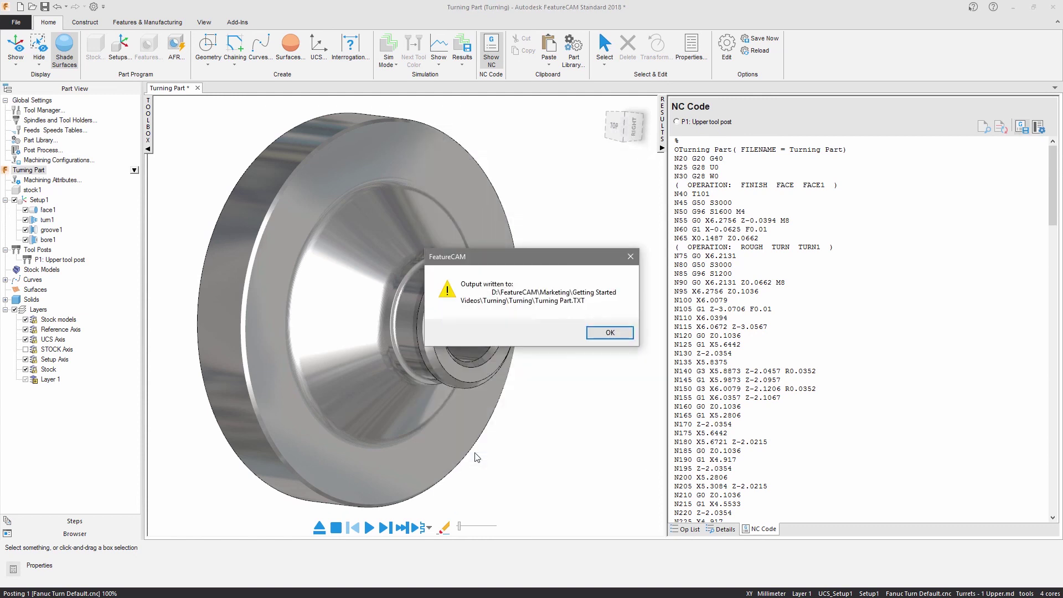
pyautogui.click(610, 333)
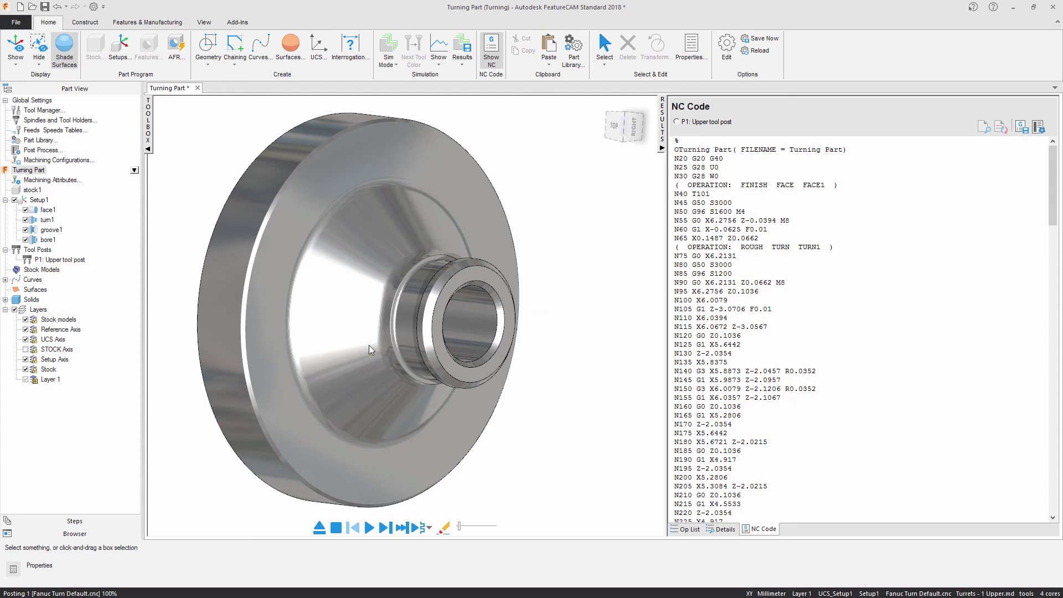
pyautogui.moveTo(551, 354); pyautogui.dragTo(629, 337, button='middle')
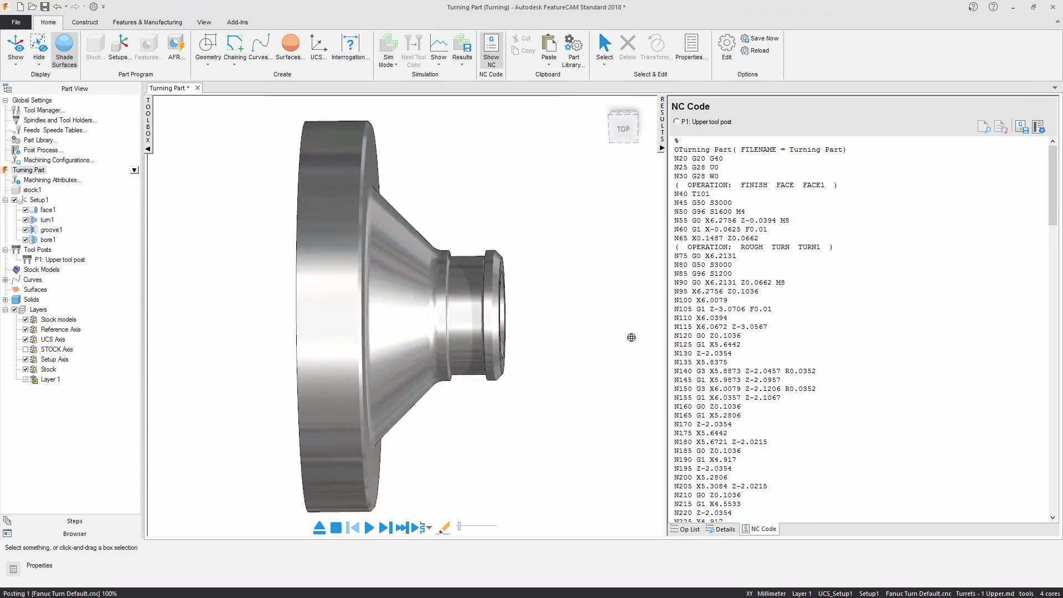